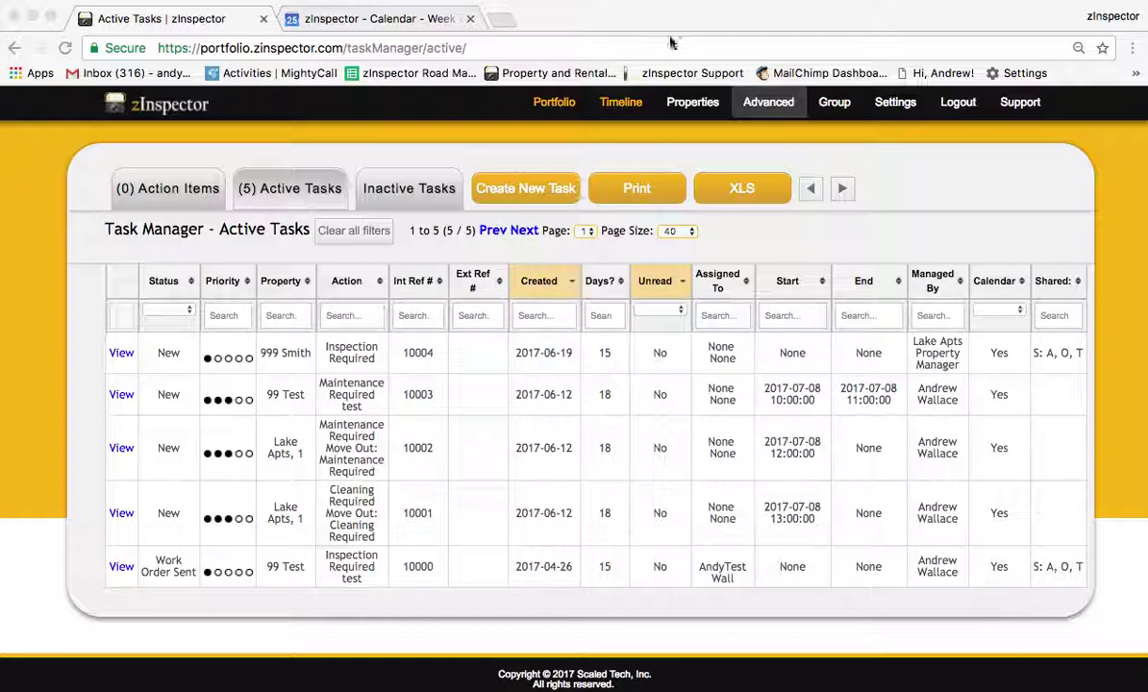
Open the task document groups among the document templates and remove the existing Move Out group.
click(768, 108)
click(769, 172)
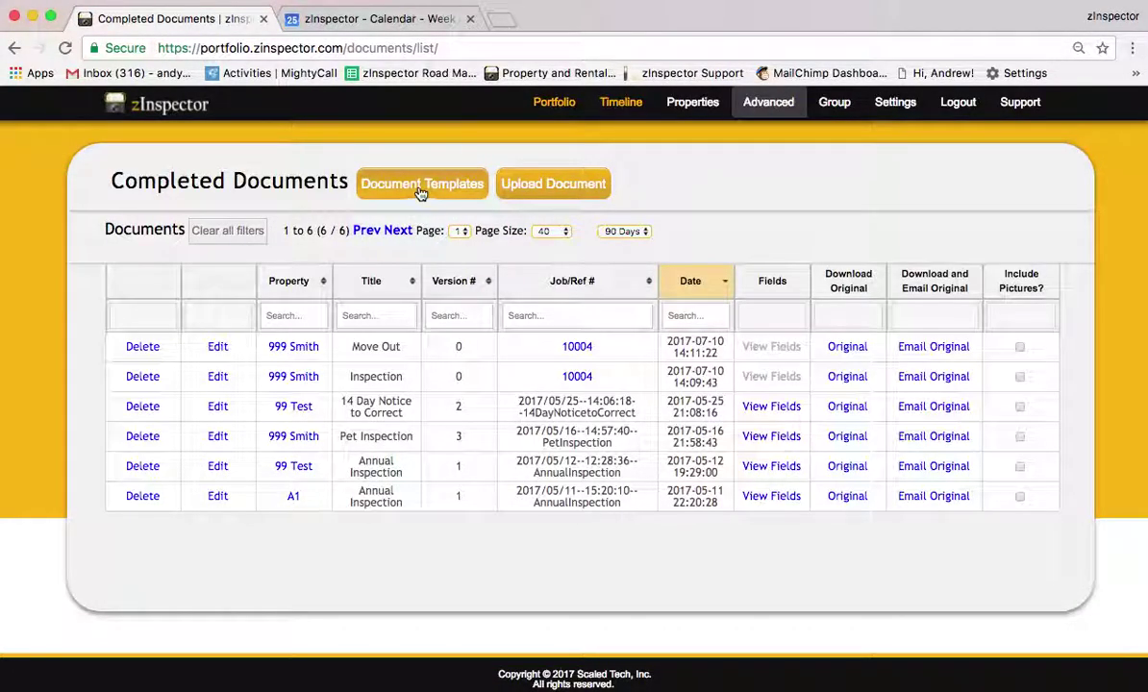
click(423, 187)
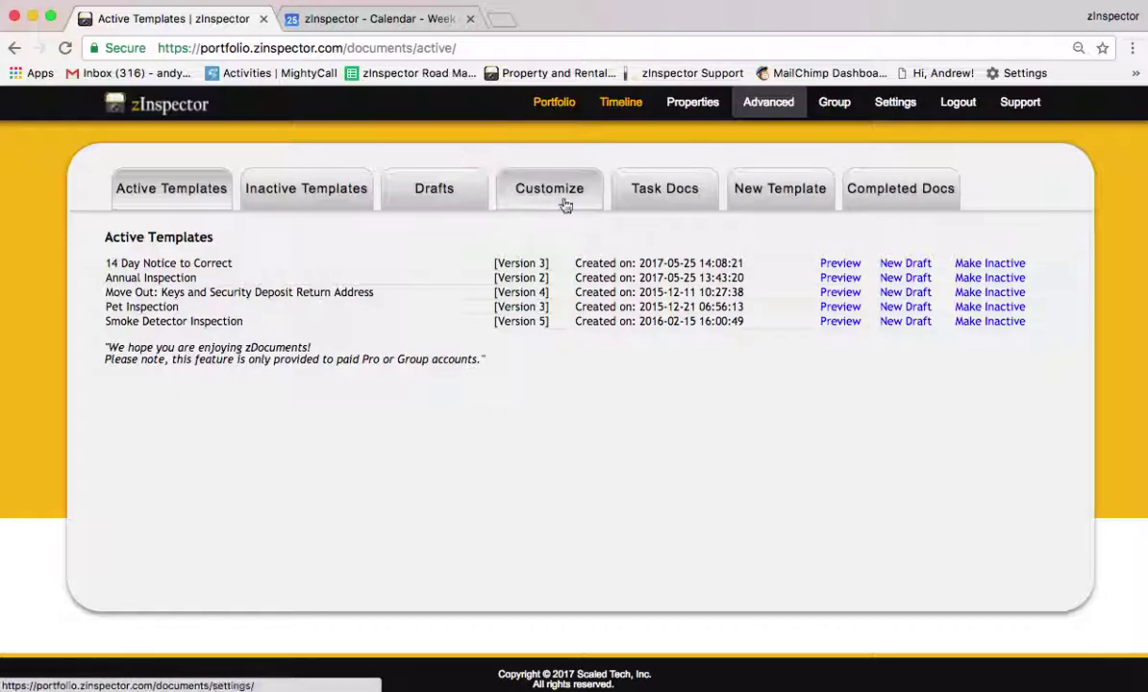
click(670, 202)
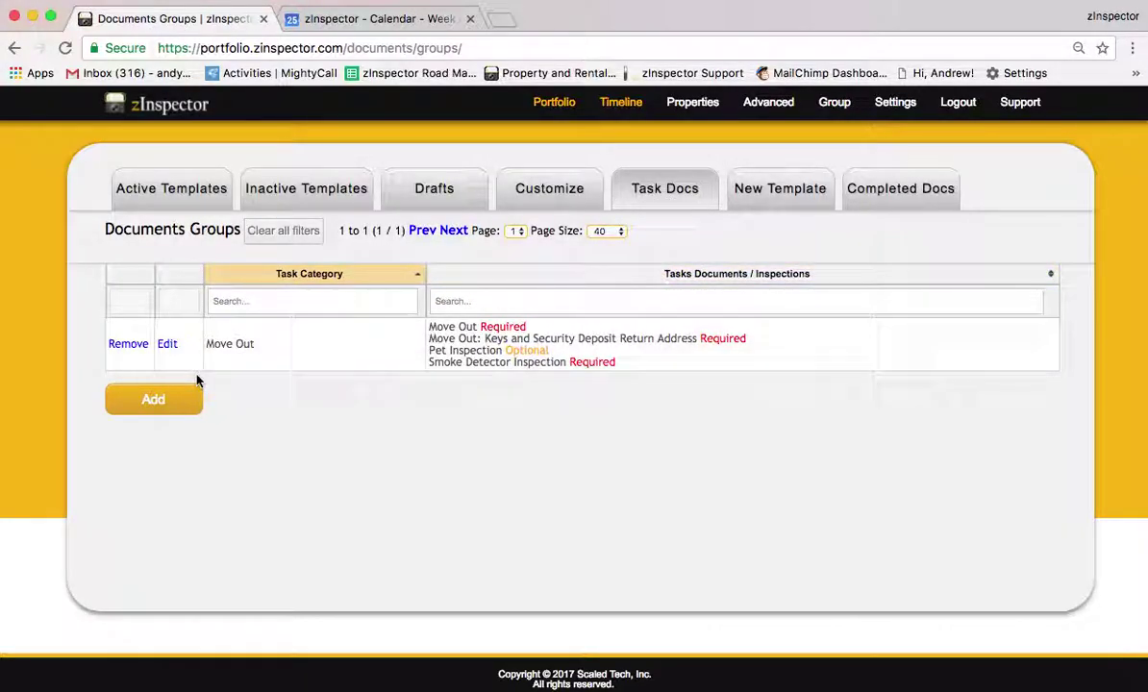
click(129, 344)
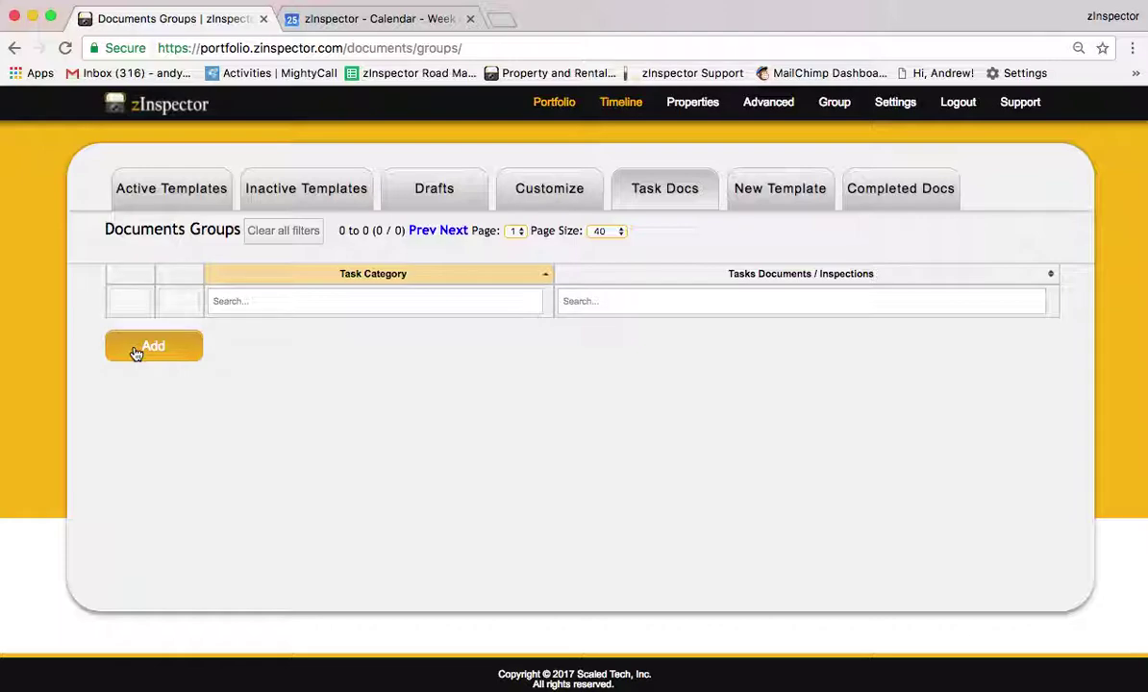
Add a new document group titled Move Out and save the title.
click(137, 349)
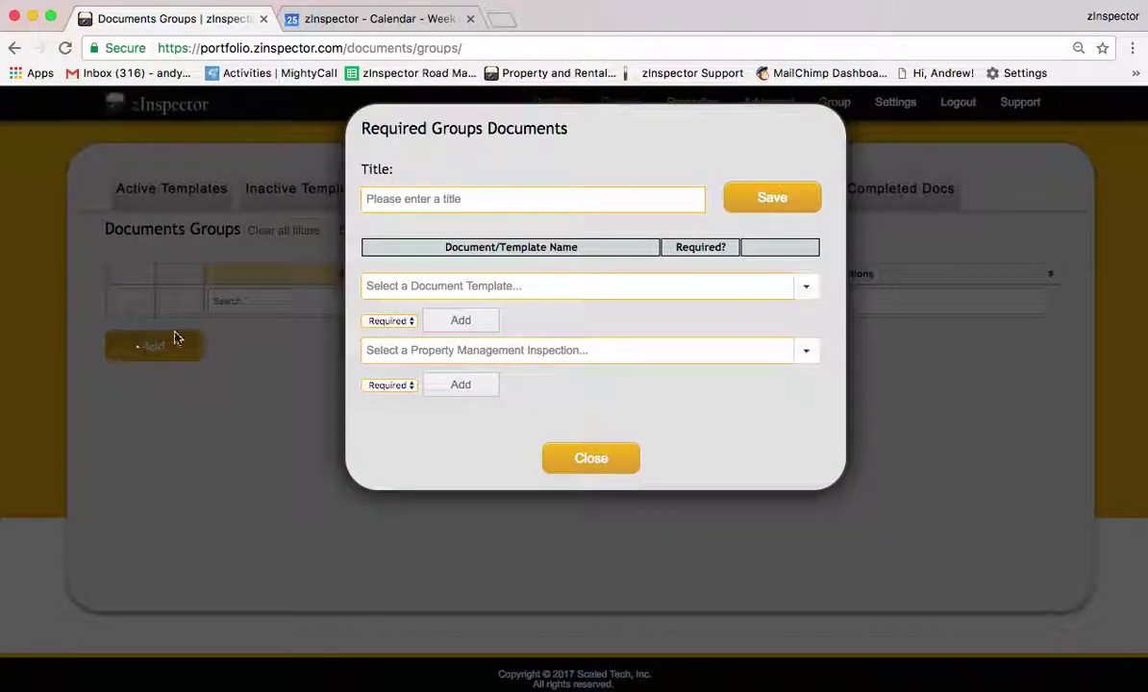
click(448, 199)
text(Move )
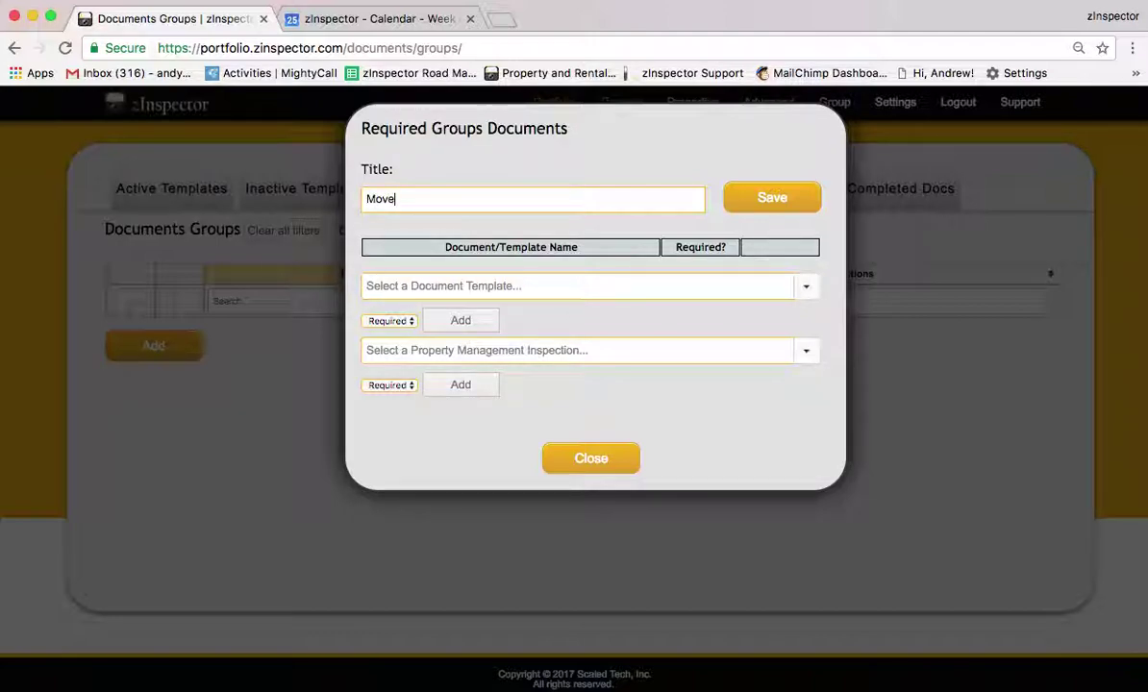
text(Out)
click(762, 197)
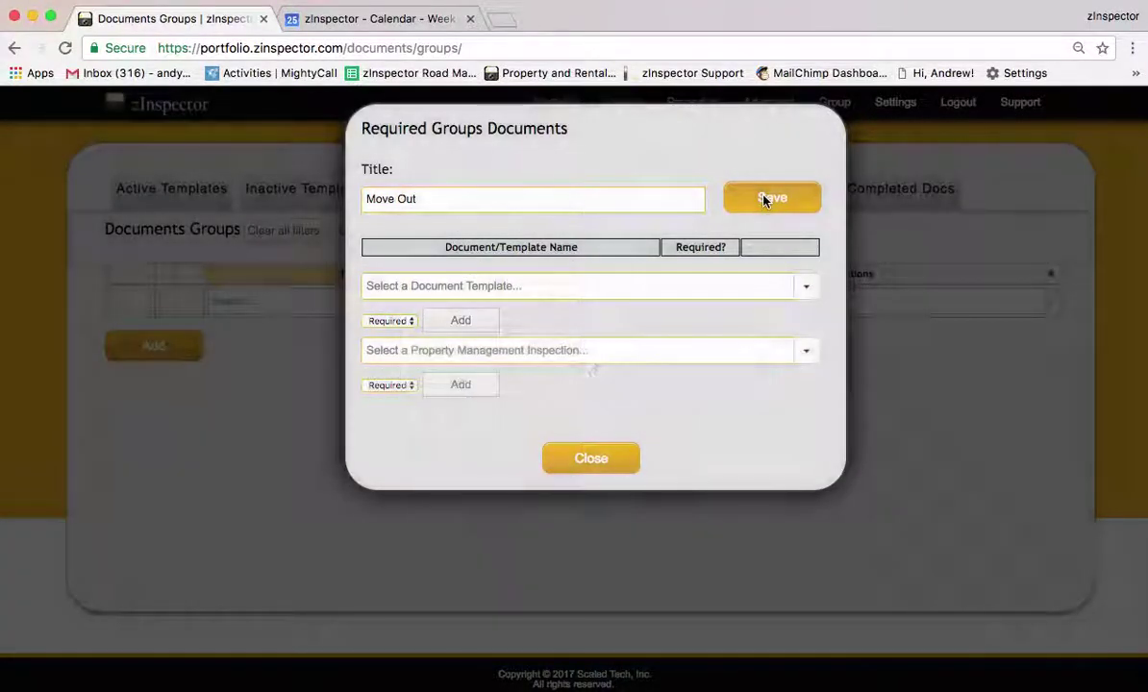
Add the templates Move Out: Keys and Security Deposit Return Address and Smoke Detector Inspection to the Move Out group as Required.
click(510, 285)
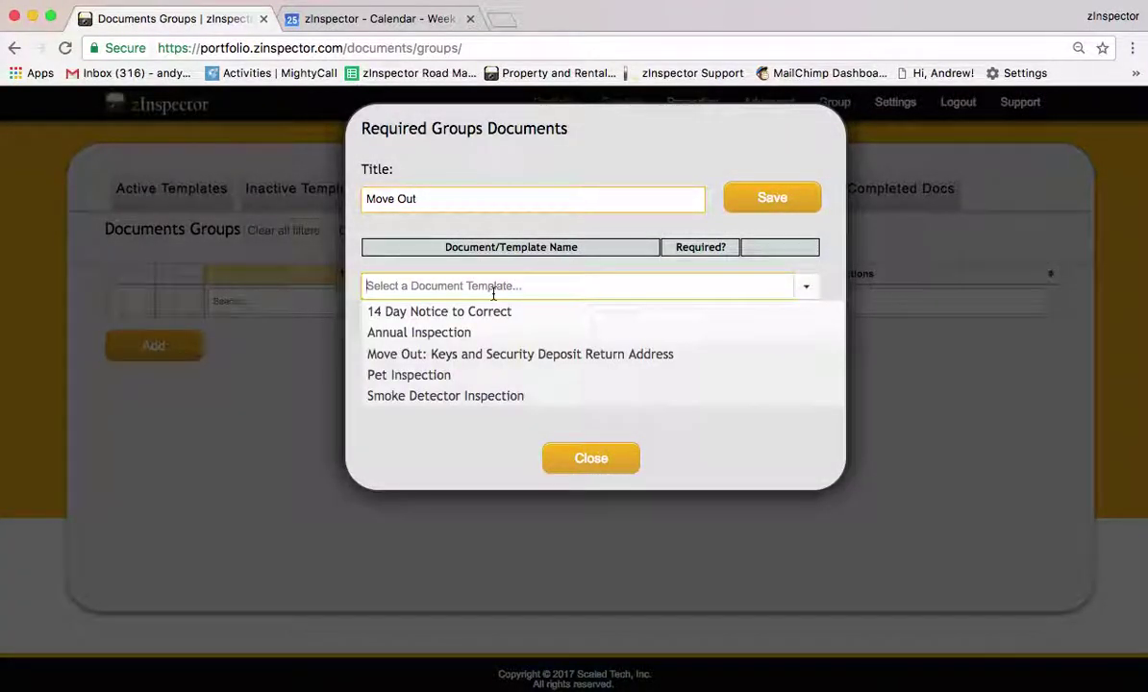
click(483, 355)
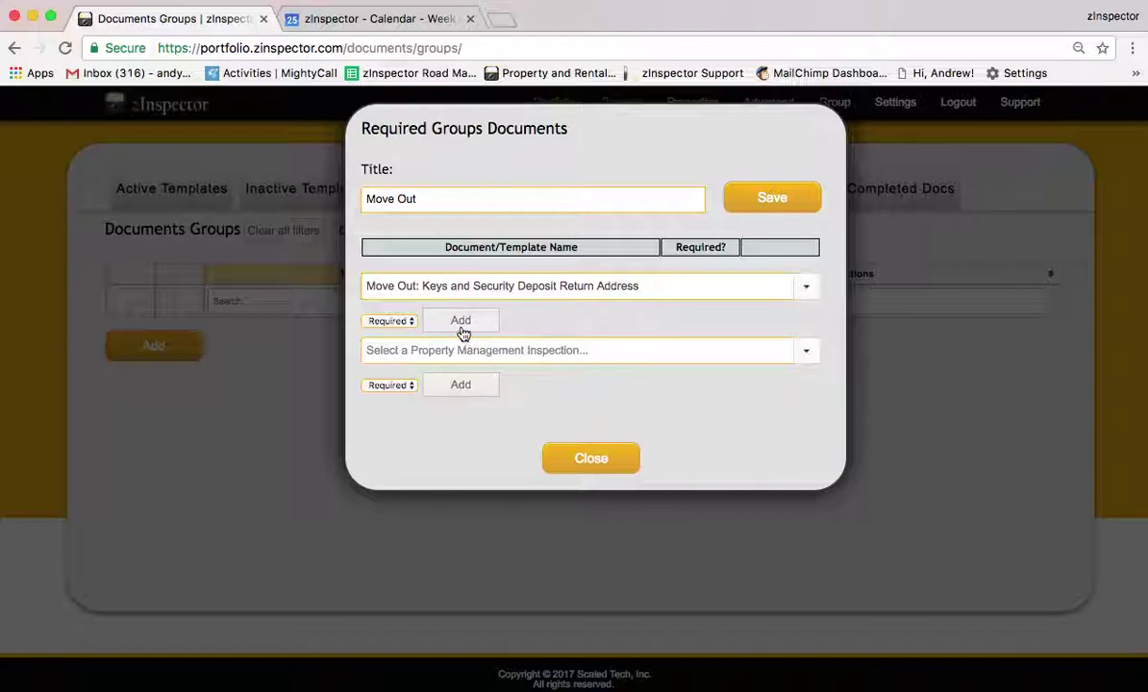
click(462, 325)
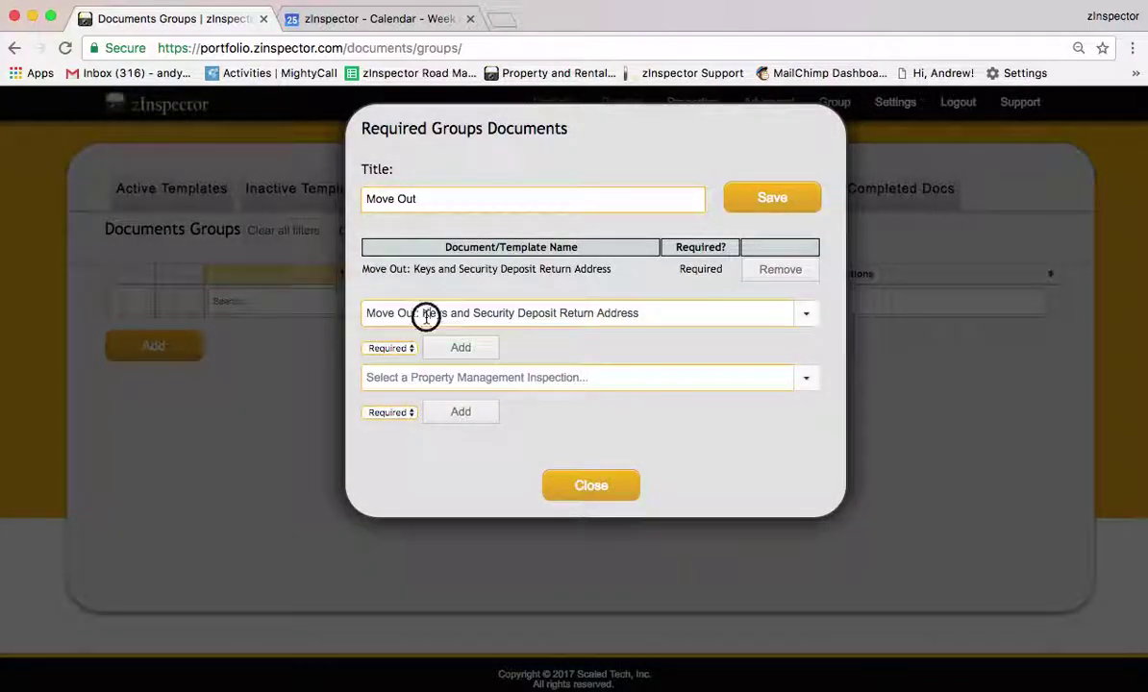
click(389, 313)
click(444, 423)
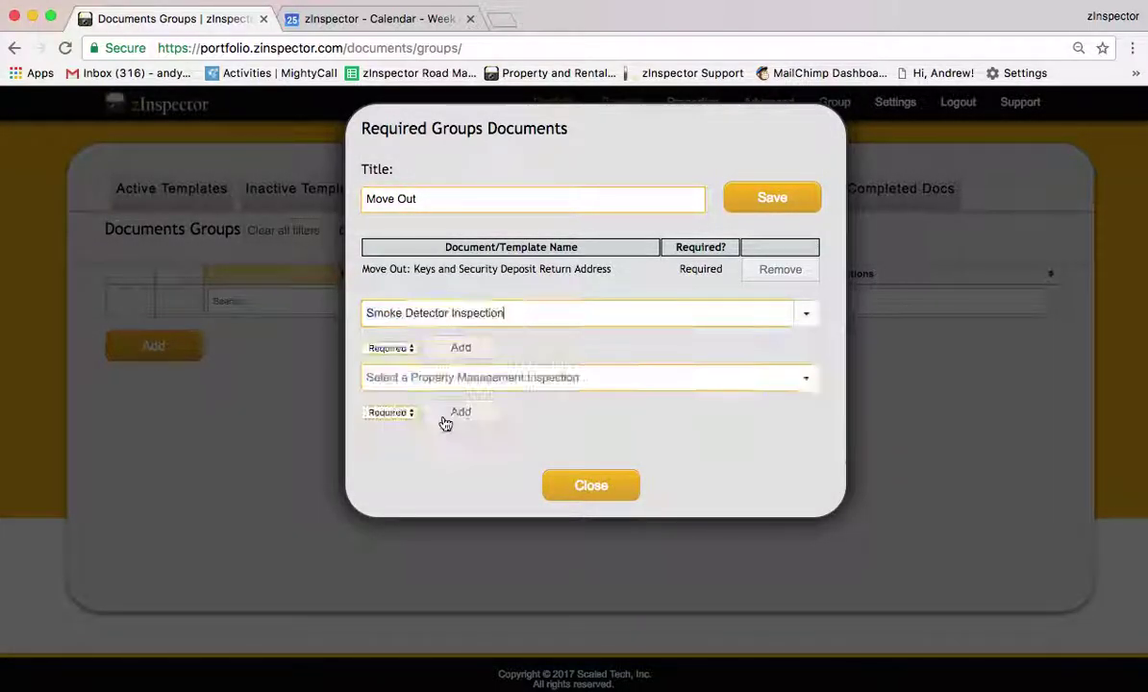
click(460, 347)
Add the Pet Inspection template to the Move Out group as Optional.
click(455, 341)
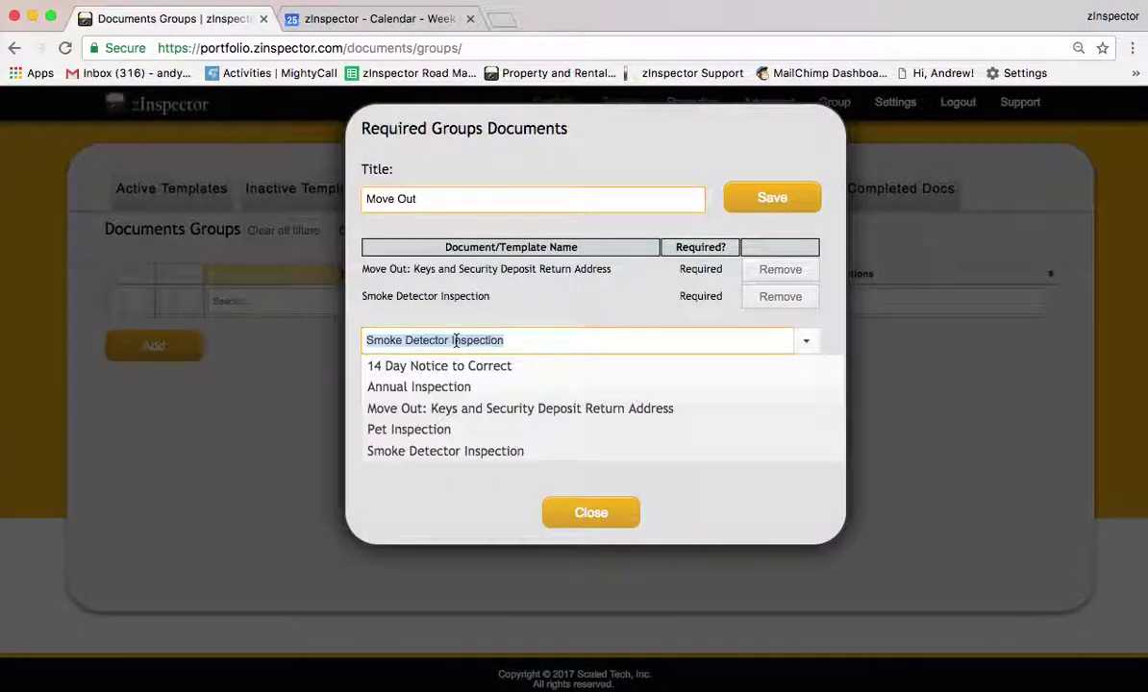
click(435, 428)
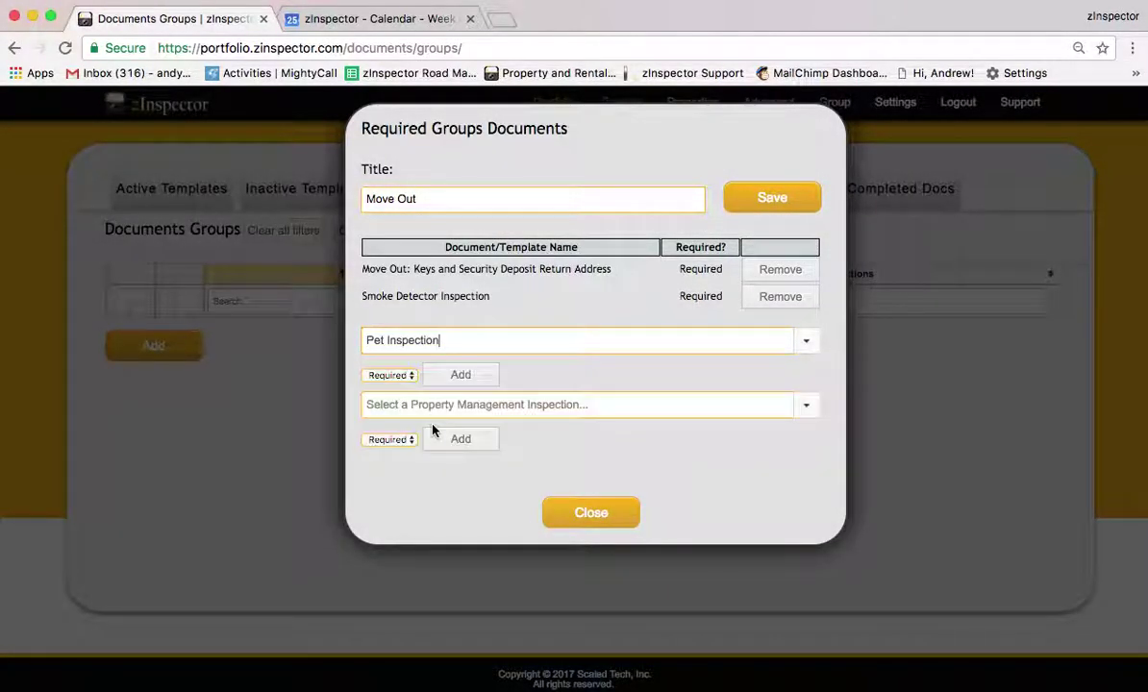
click(392, 376)
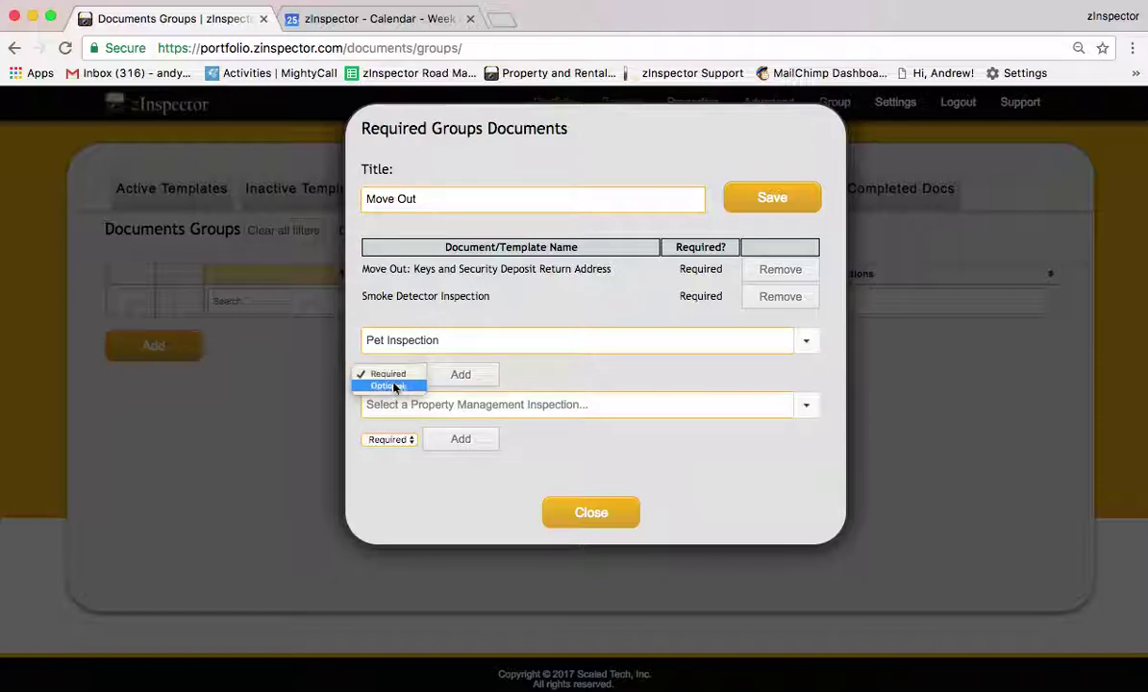
click(395, 390)
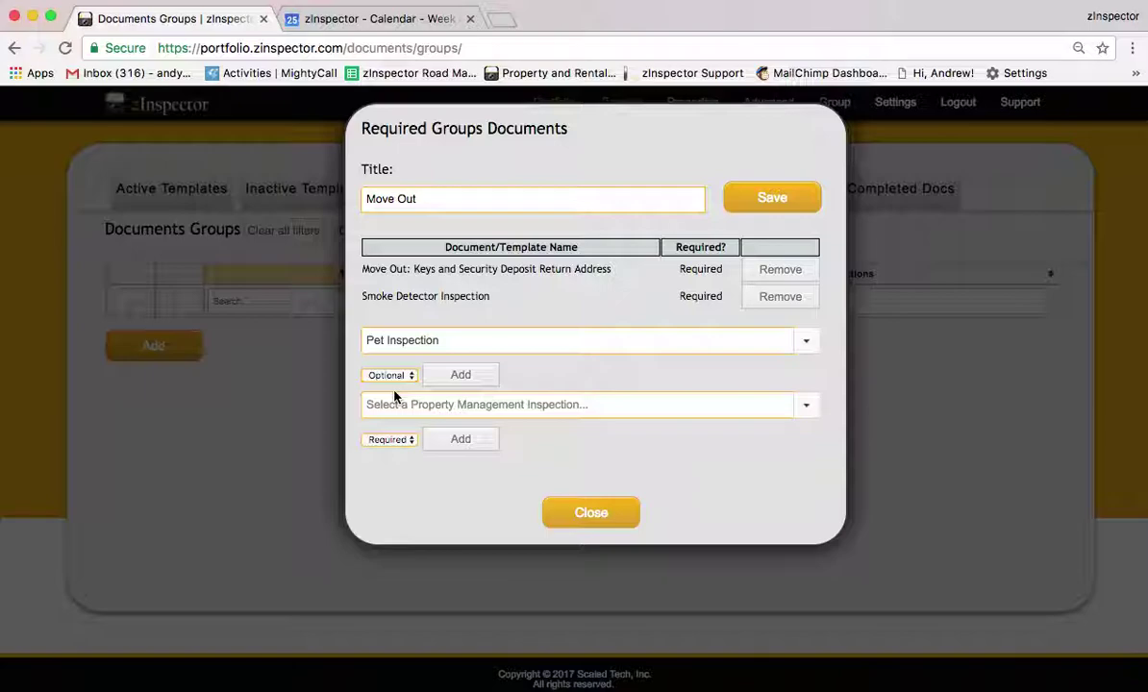
click(457, 375)
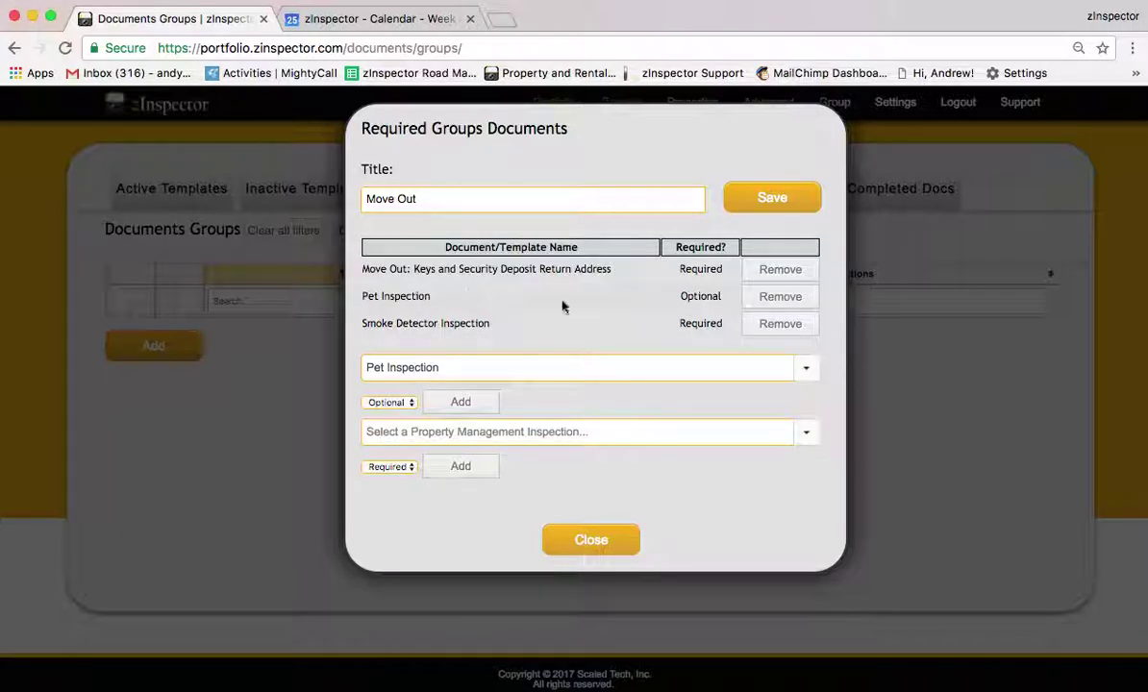
Add the Move Out property management inspection to the group as Required and close the group editor.
click(611, 430)
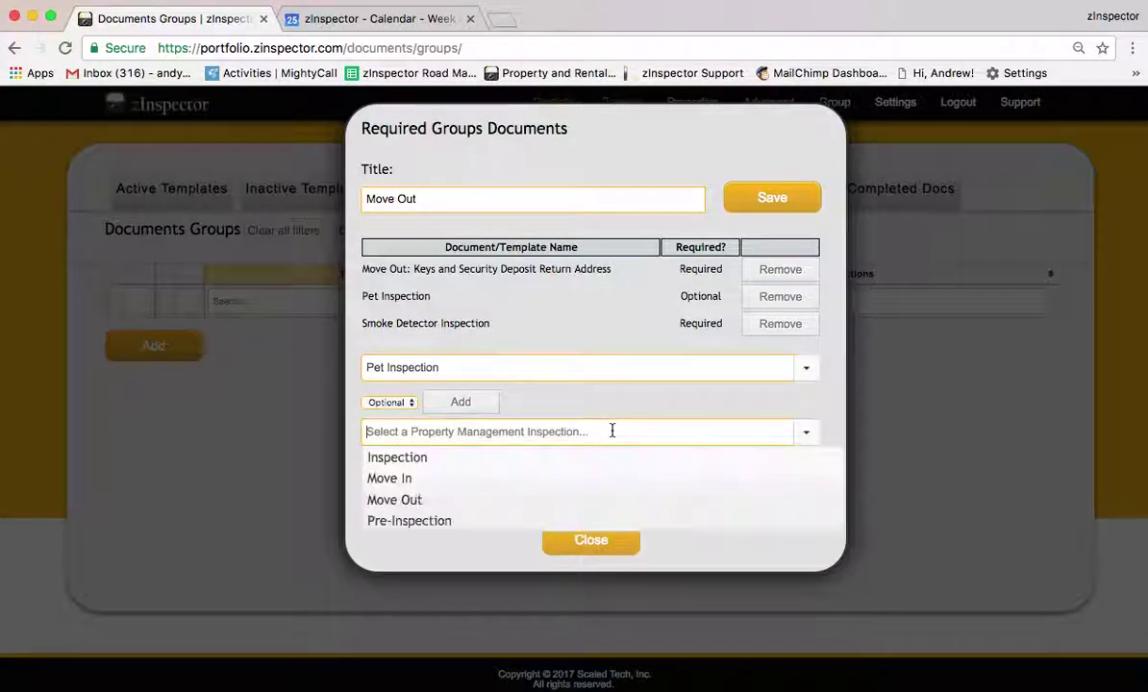
click(474, 501)
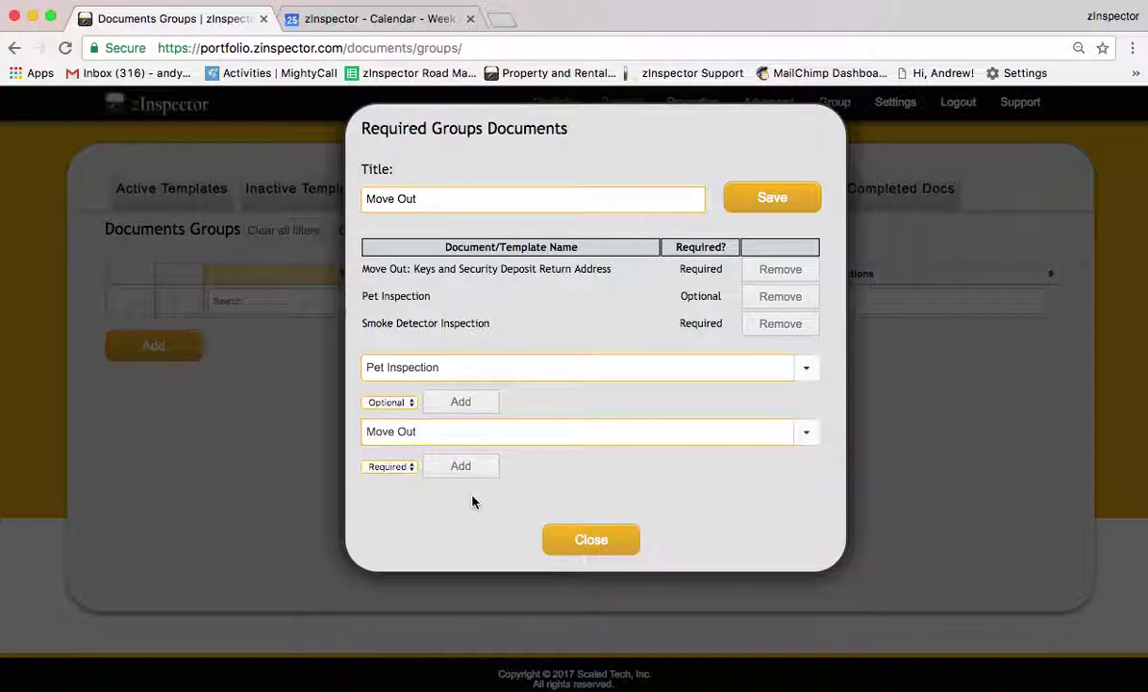
click(463, 469)
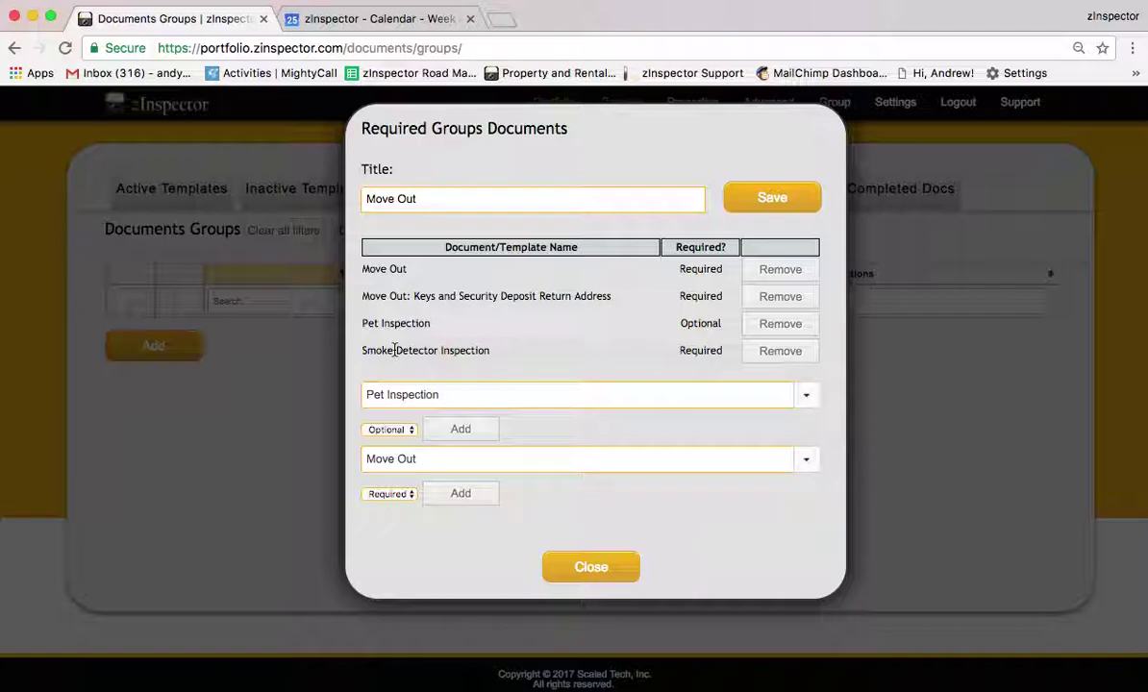
click(575, 574)
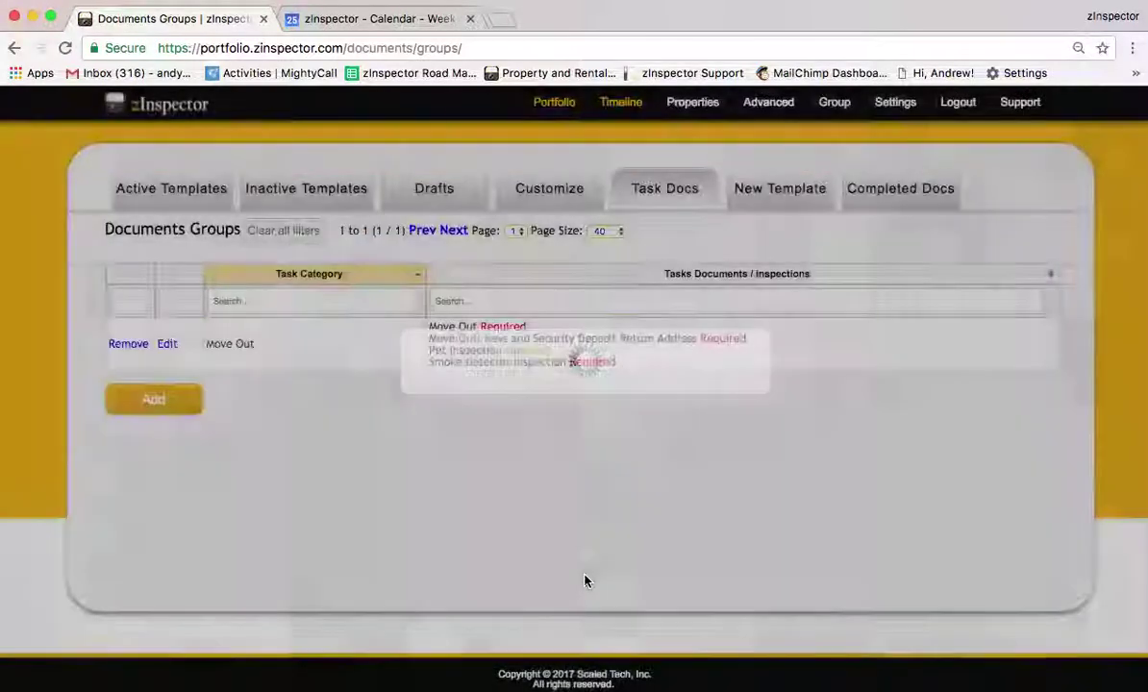
Add another document group titled Annual Inspection and save the title.
click(154, 398)
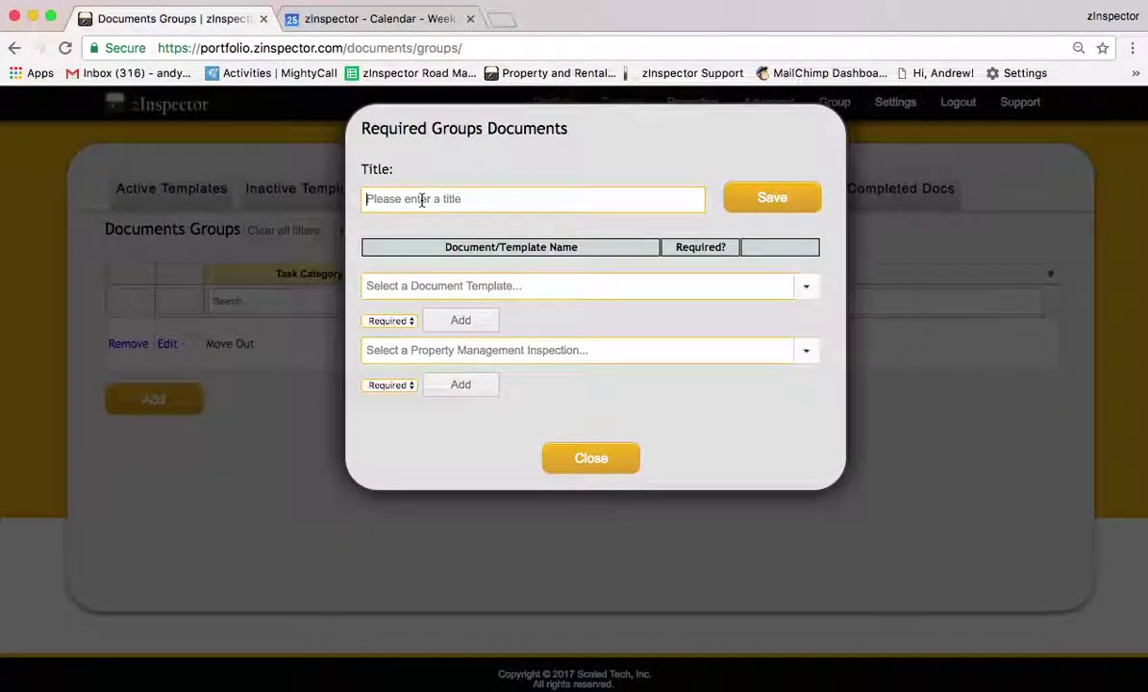
click(421, 199)
text(Annual)
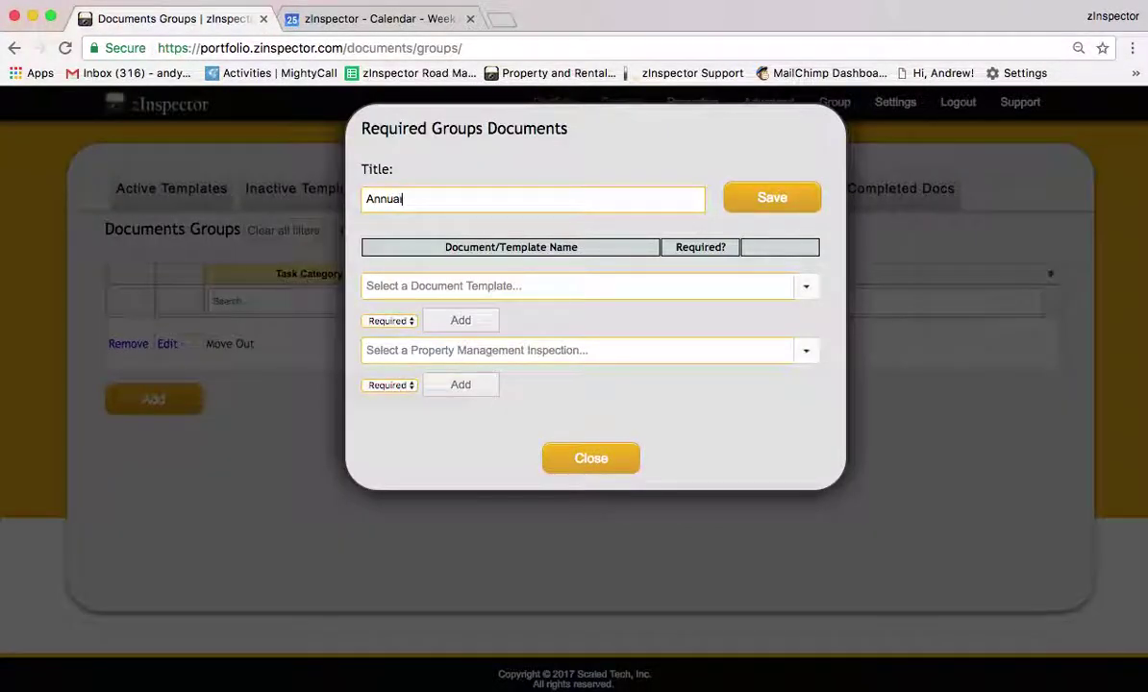
text( Inspection)
click(750, 200)
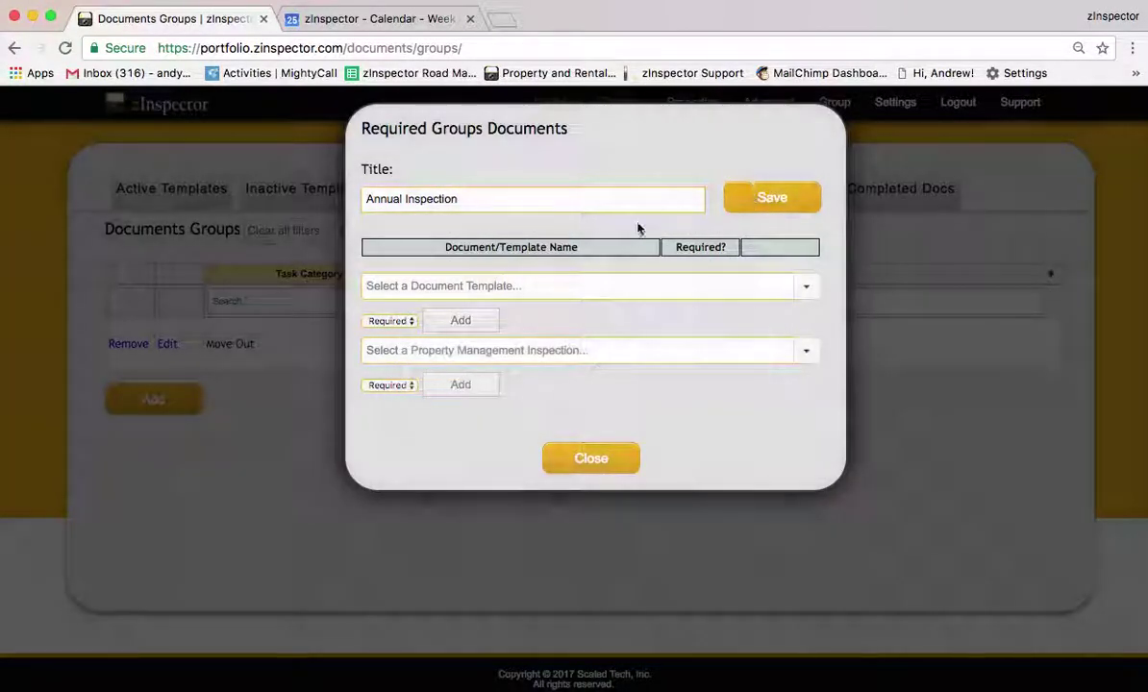
Add the Annual Inspection and Smoke Detector Inspection templates as Required to the Annual Inspection group and close its editor.
click(515, 280)
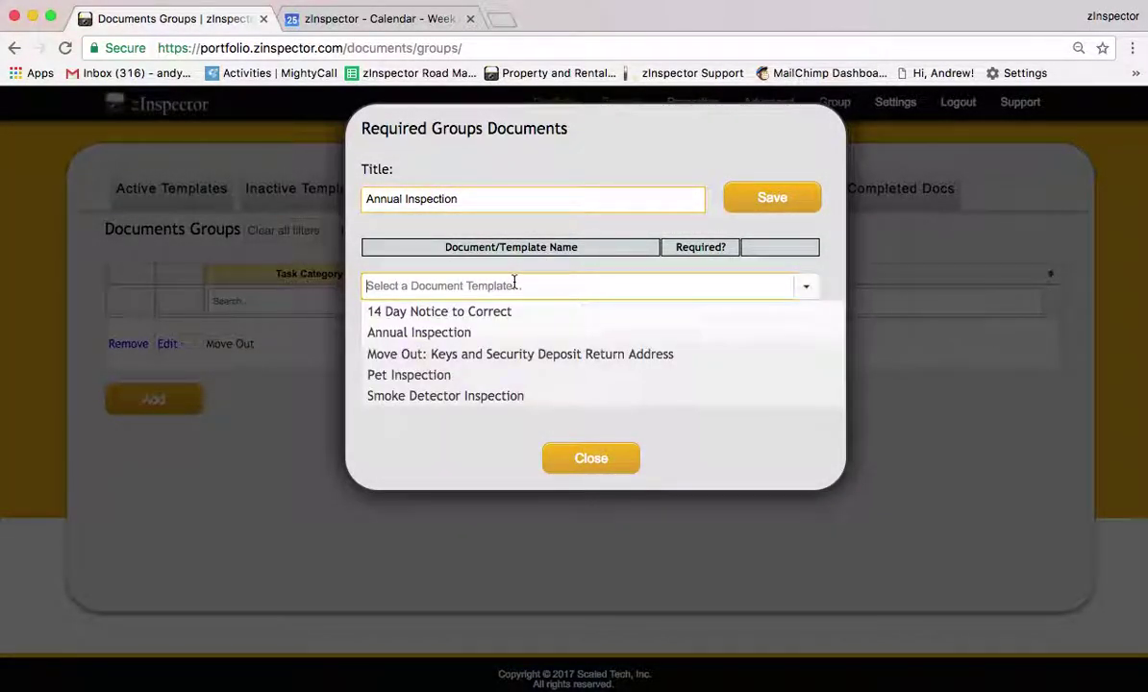
click(470, 330)
click(470, 328)
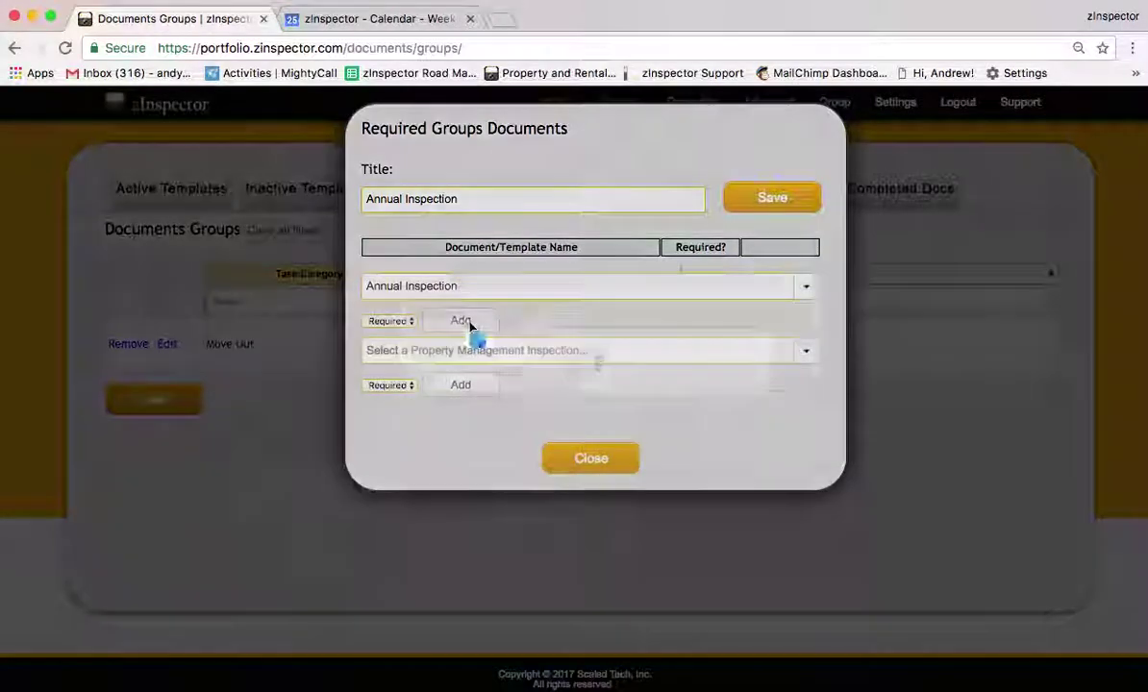
click(445, 311)
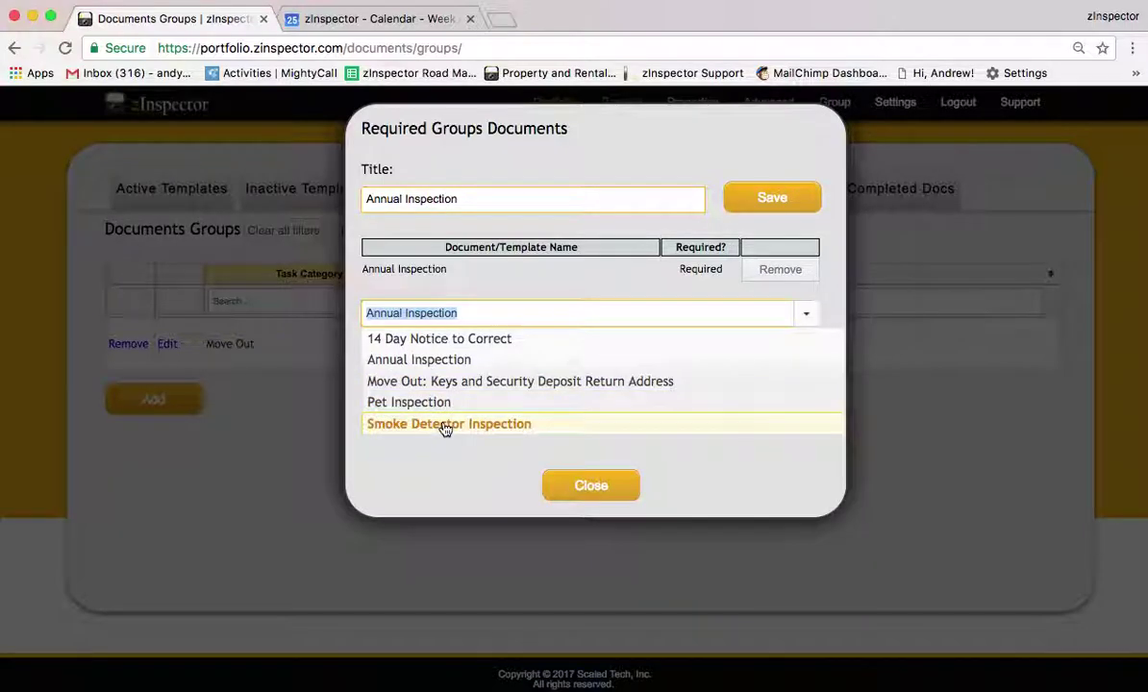
click(443, 425)
click(460, 352)
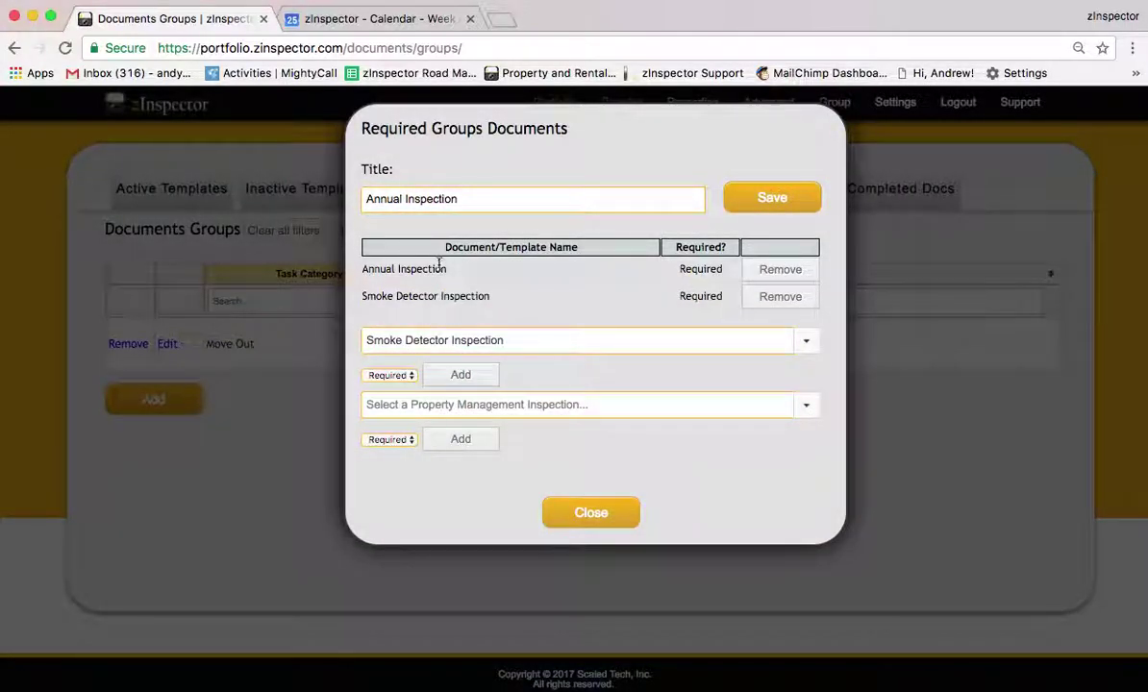
click(593, 508)
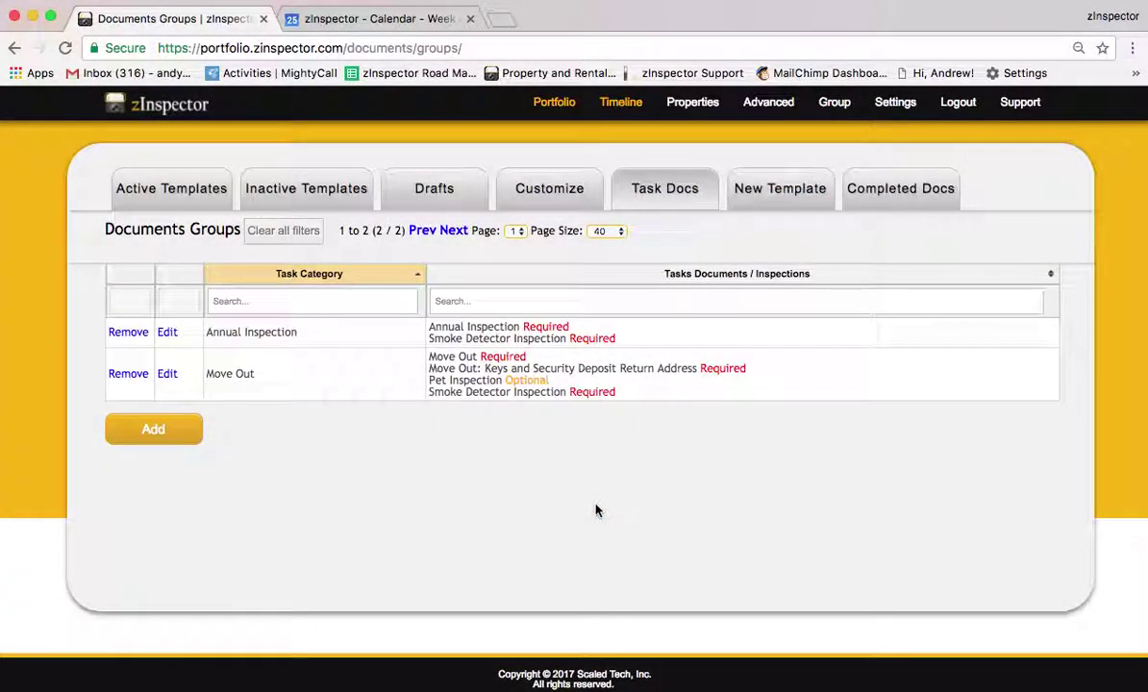
Start a new task in the task manager for property 99 Test with the description Move Out.
mouse_move(768, 104)
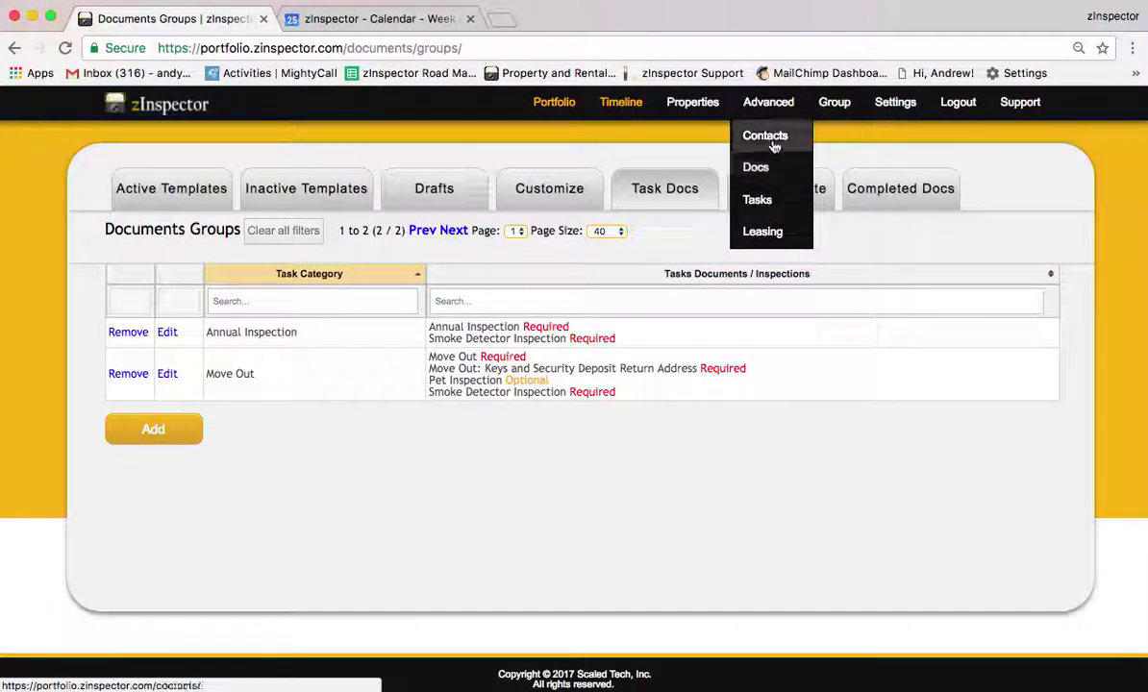
click(775, 200)
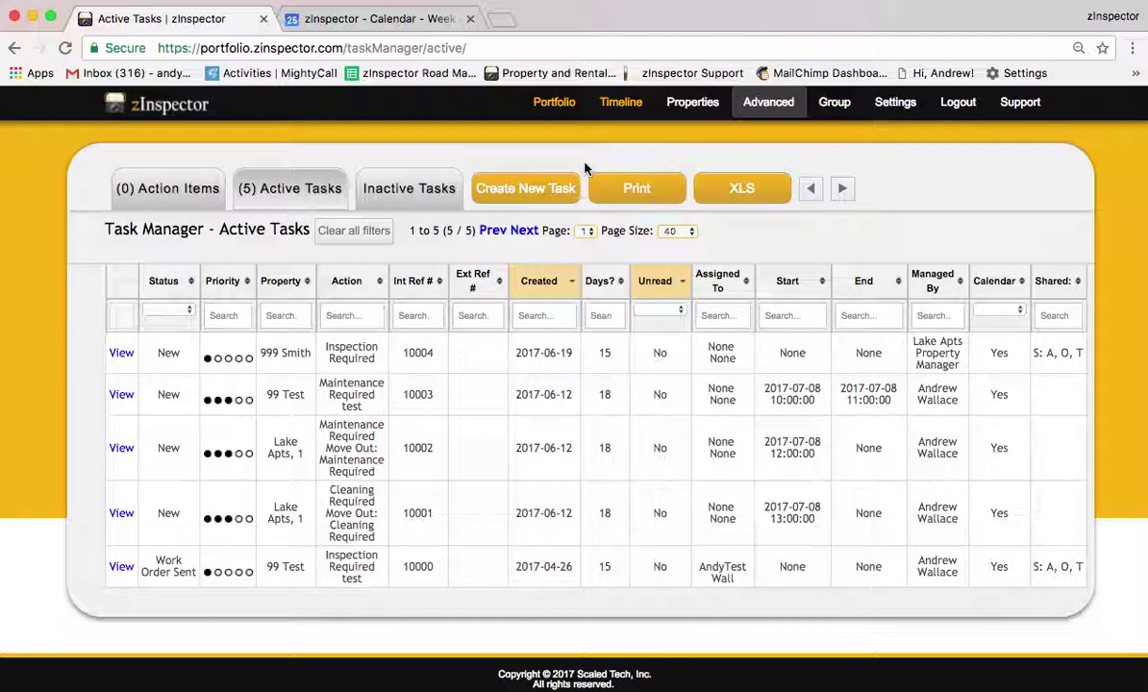
click(529, 190)
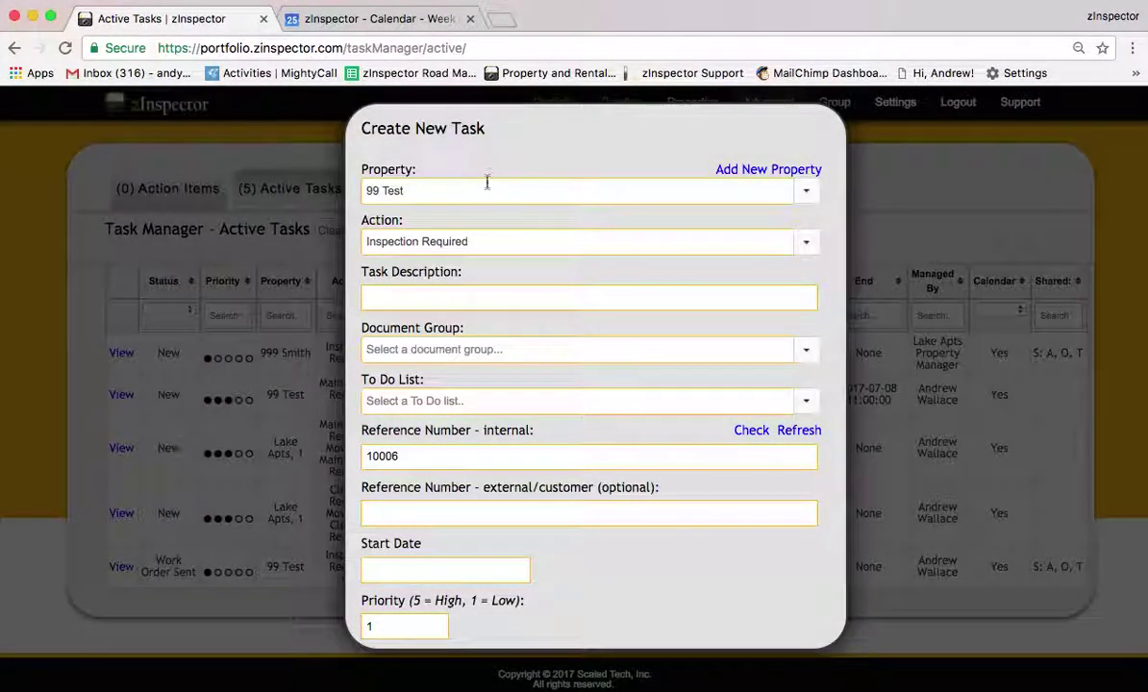
click(488, 184)
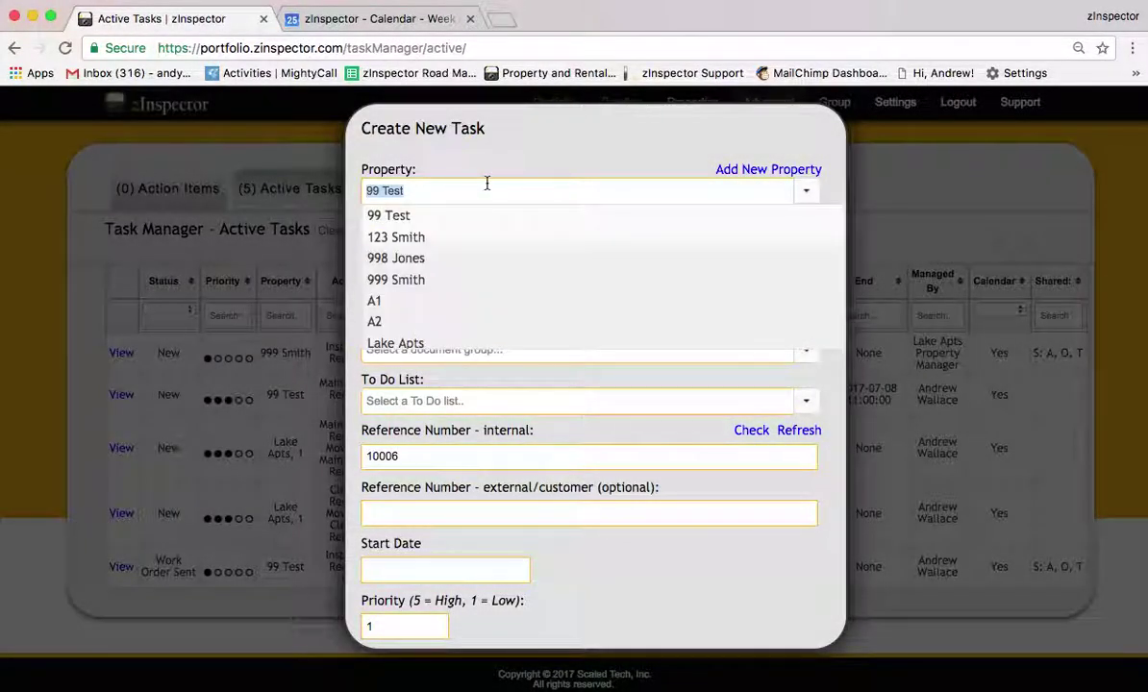
click(431, 219)
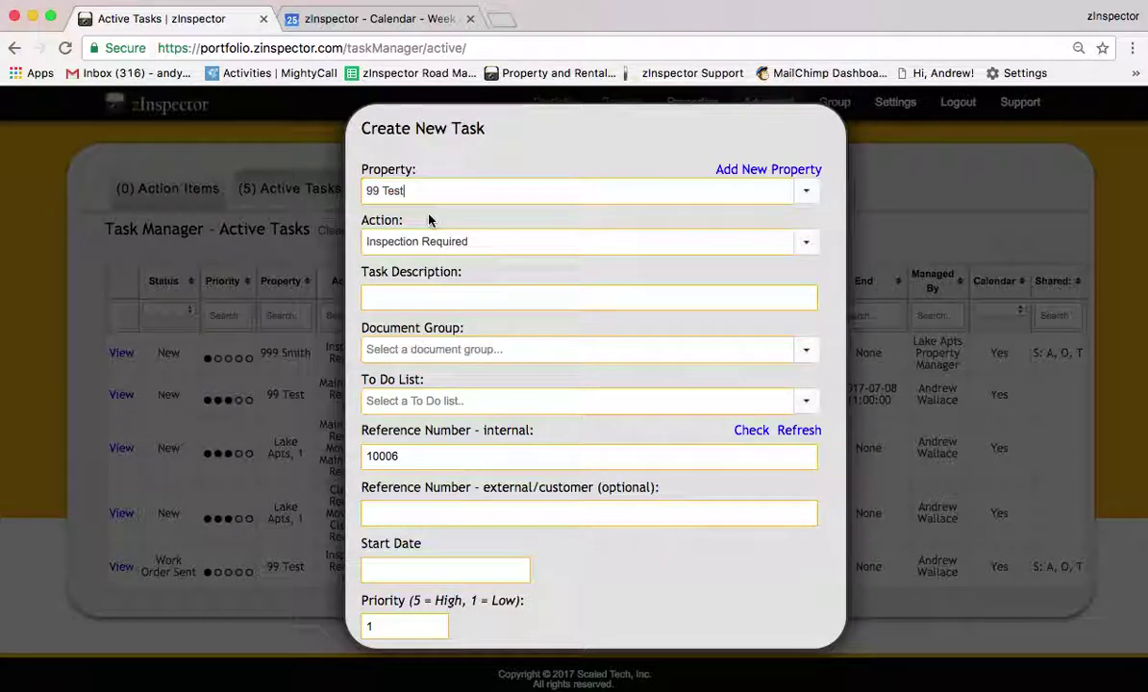
click(422, 291)
text(Move Out)
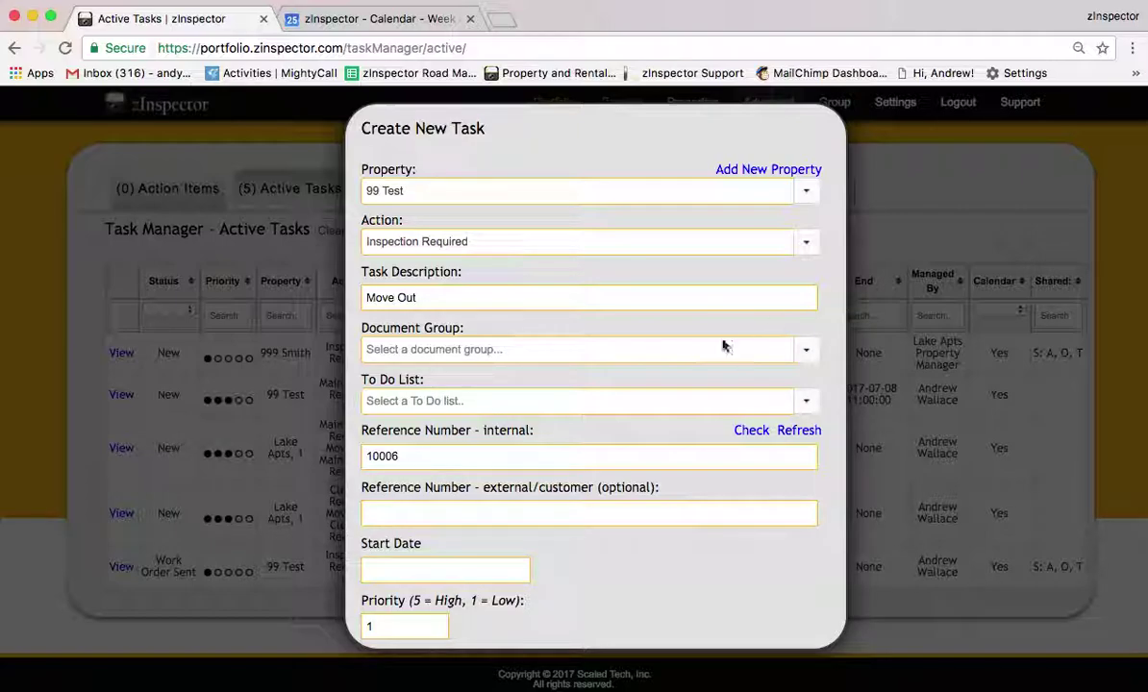
Assign the Move Out document group and the Moving Out to-do list to the new task.
click(490, 352)
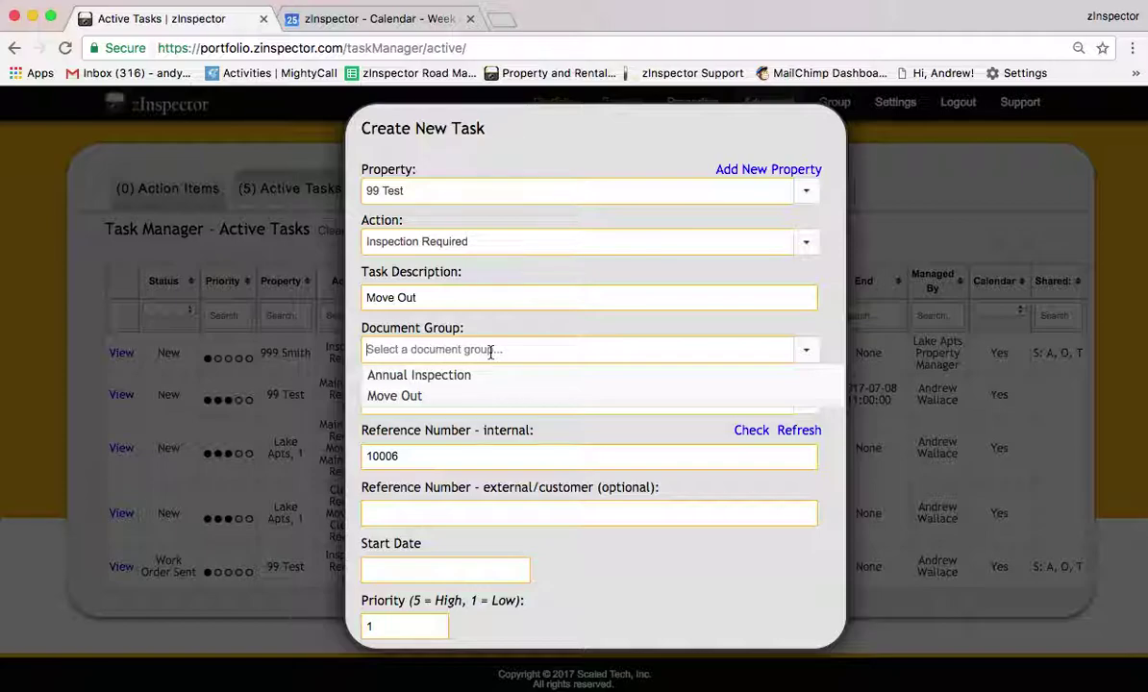
click(418, 396)
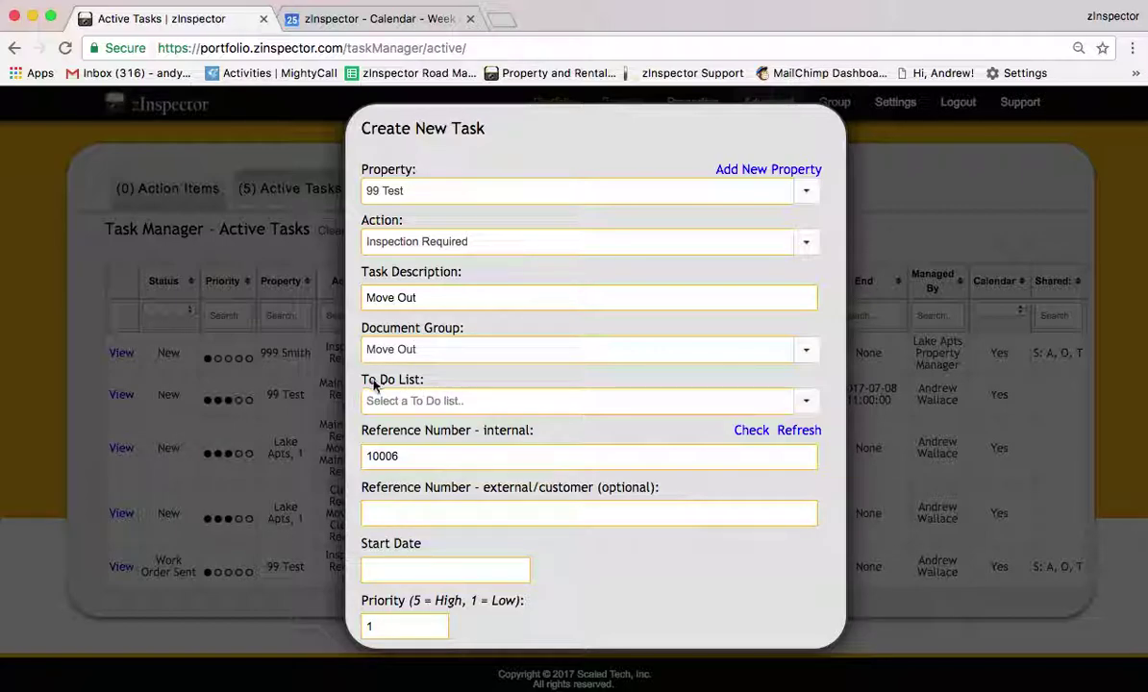
click(419, 402)
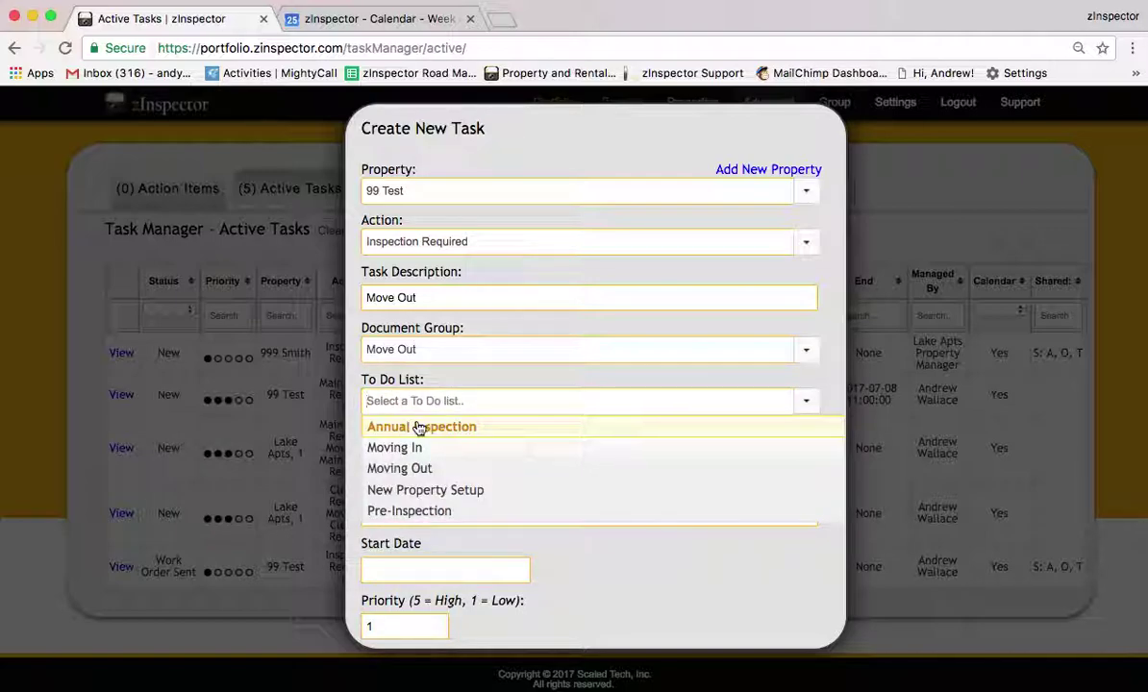
click(403, 468)
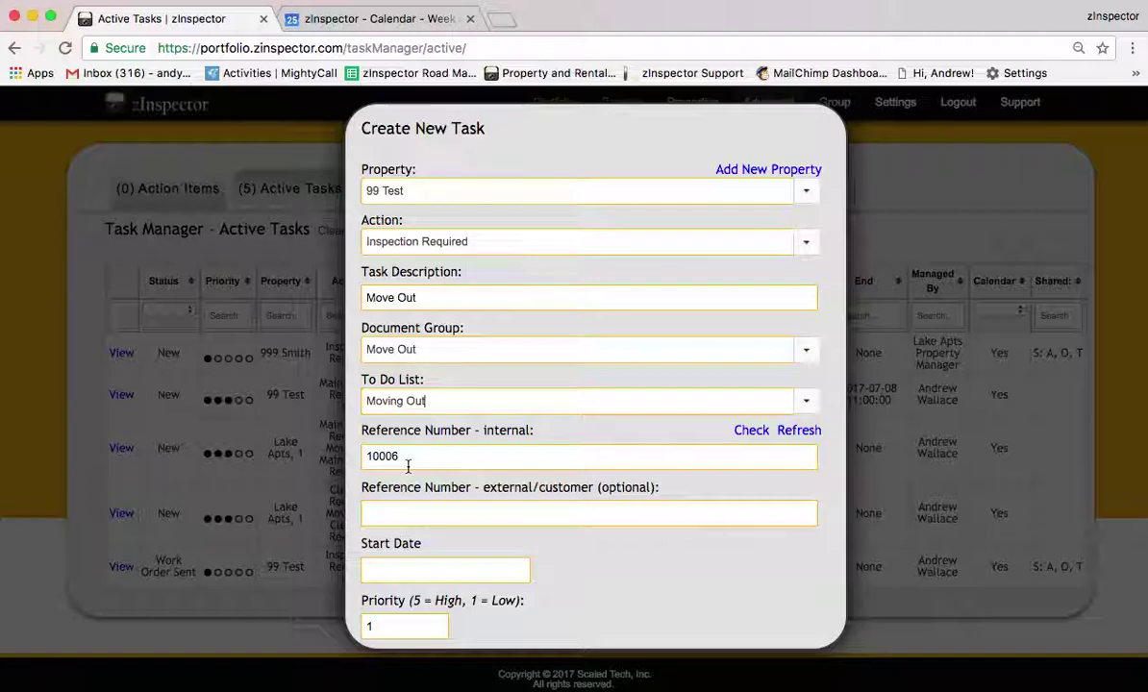
scroll(408, 466, down, 3)
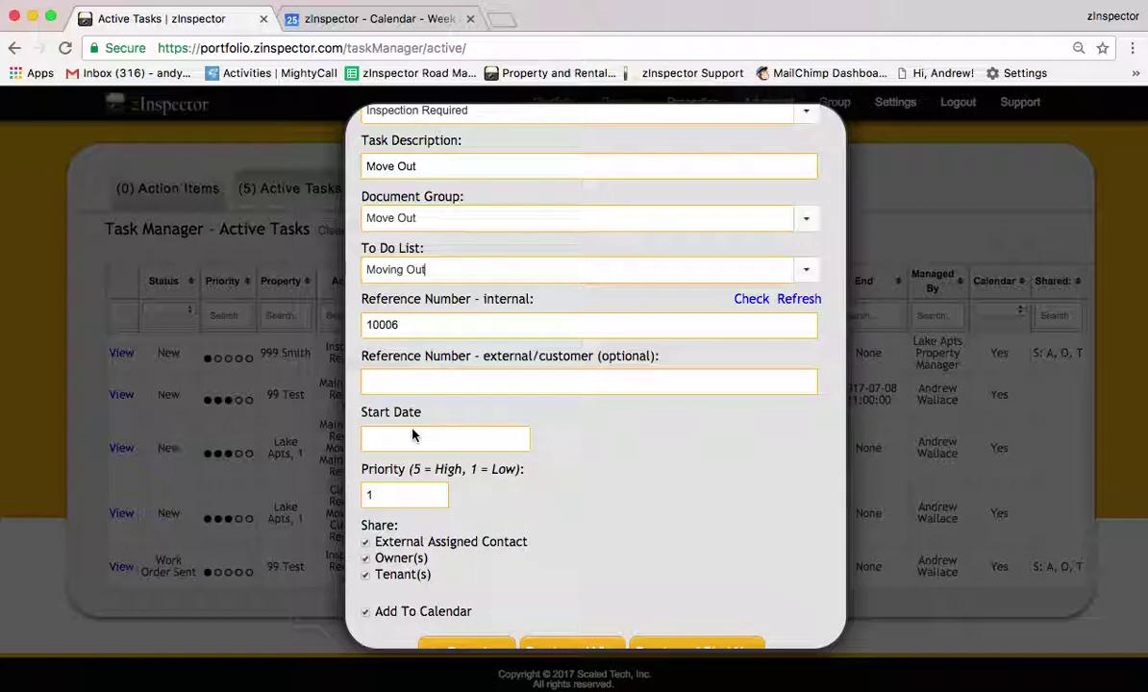
click(413, 437)
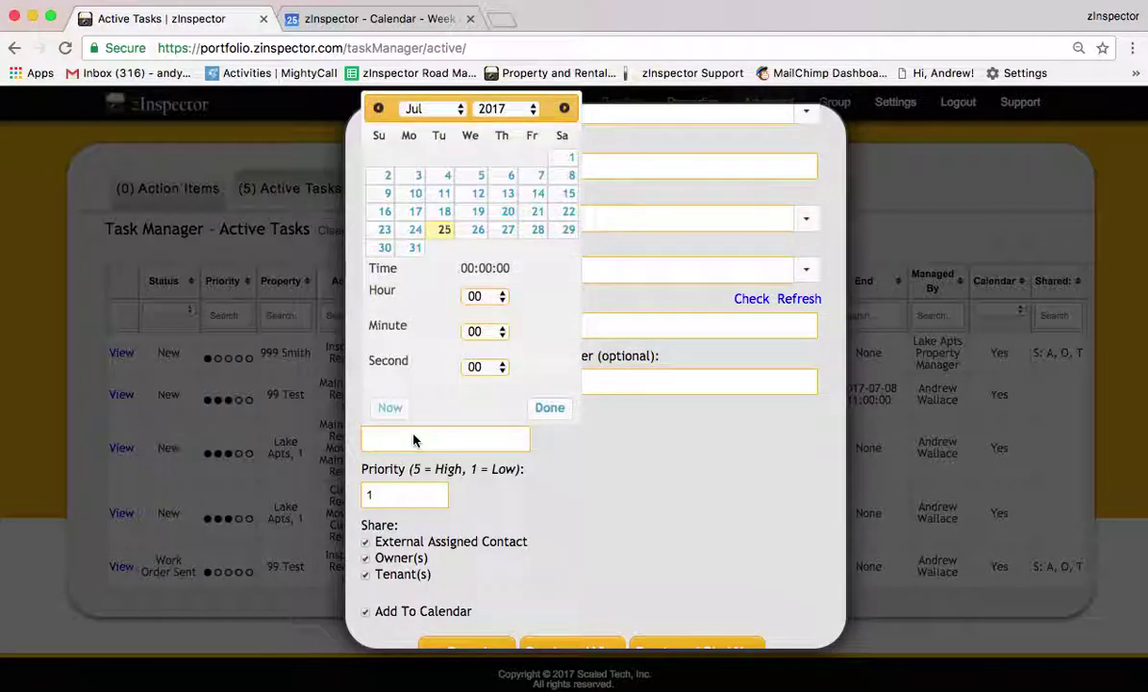
click(539, 235)
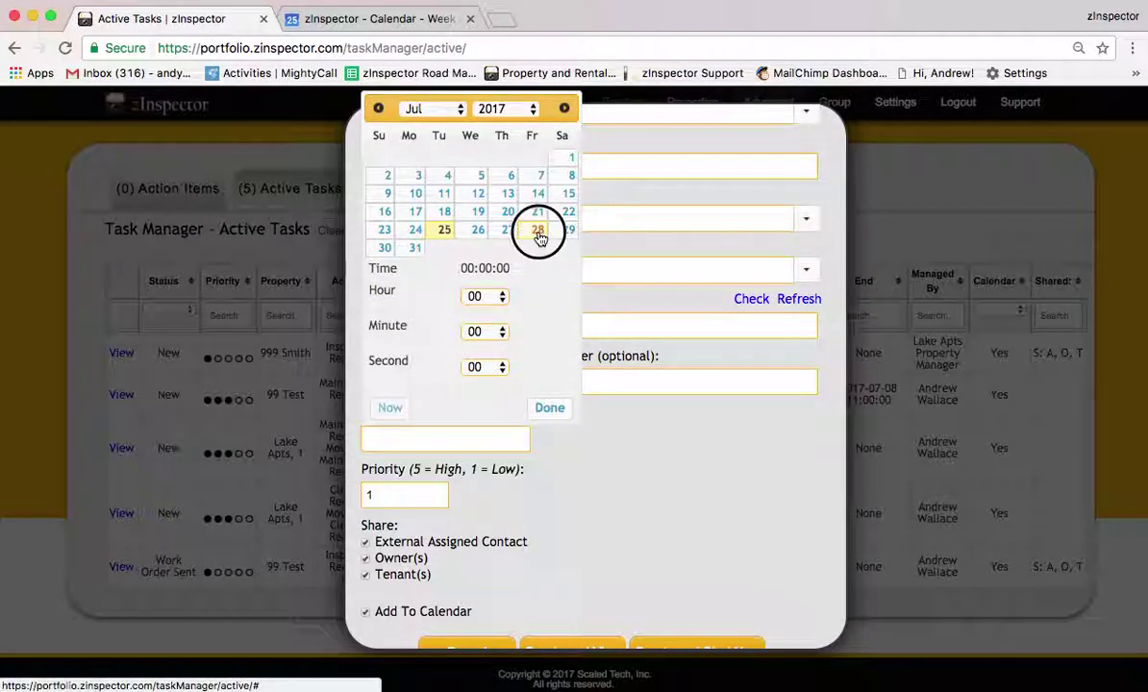
click(481, 296)
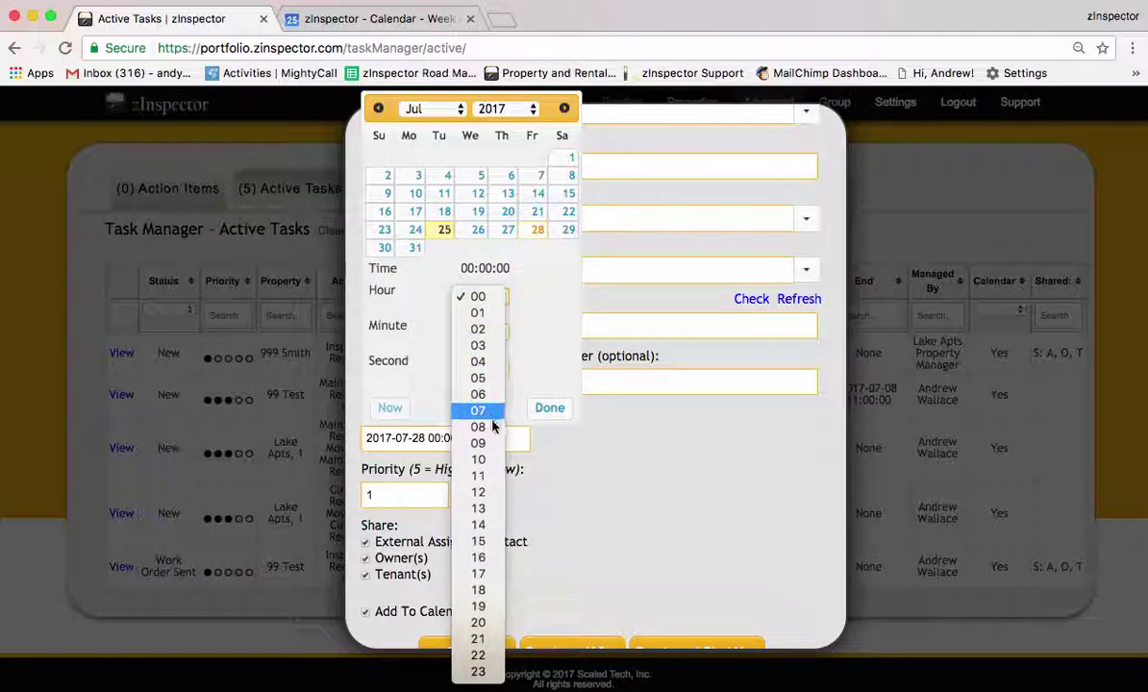
click(478, 460)
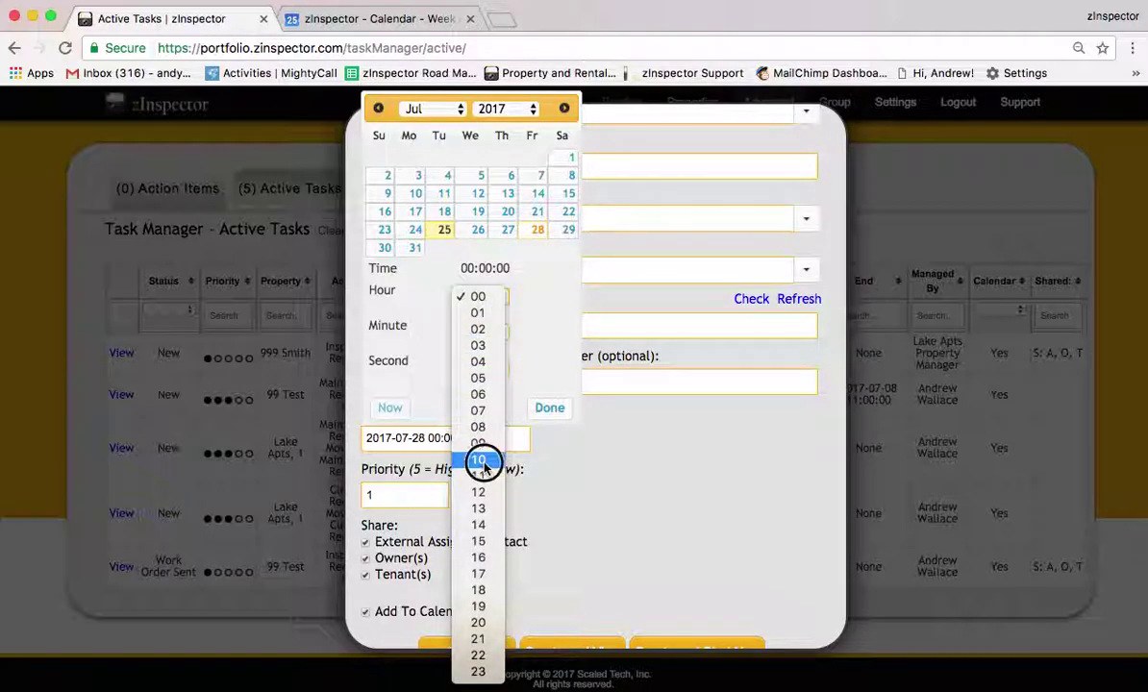
click(548, 412)
scroll(595, 495, down, 2)
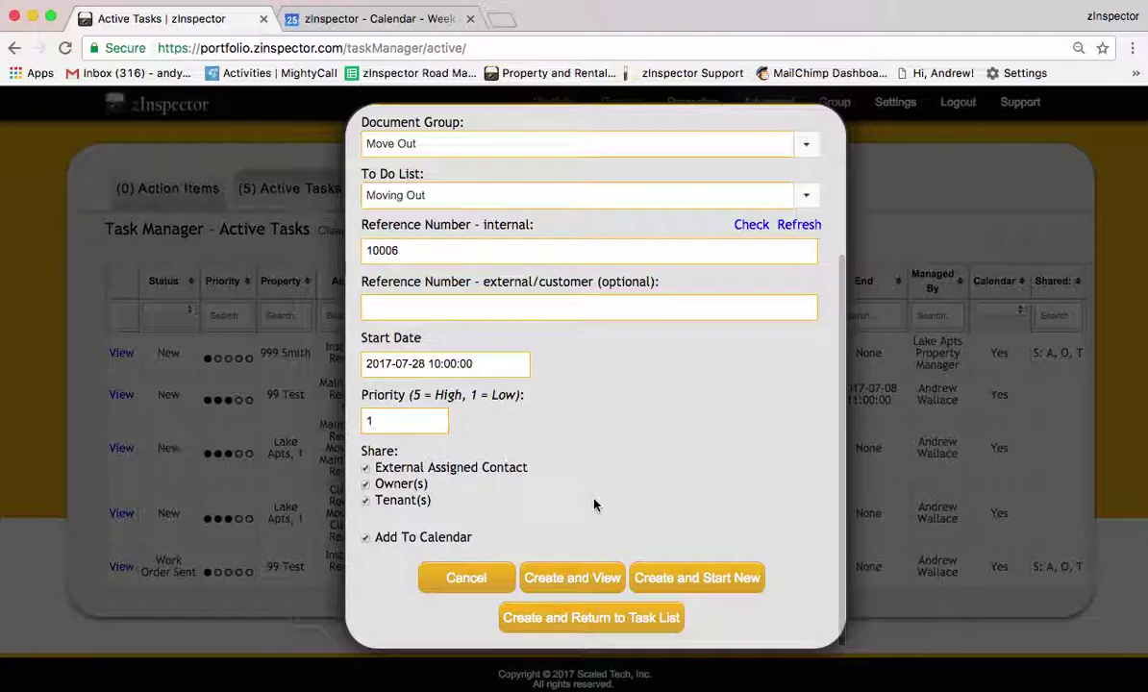
click(609, 618)
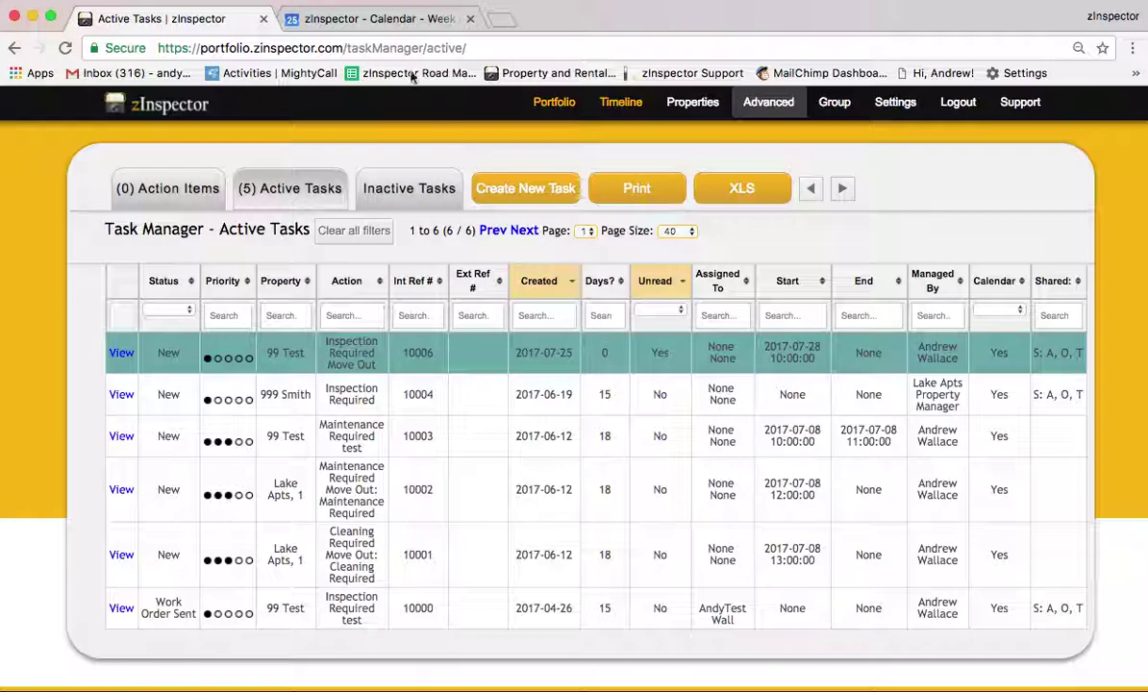
Check Google Calendar for the Move Out event on Friday 7/28, and return to the zInspector task list.
click(362, 19)
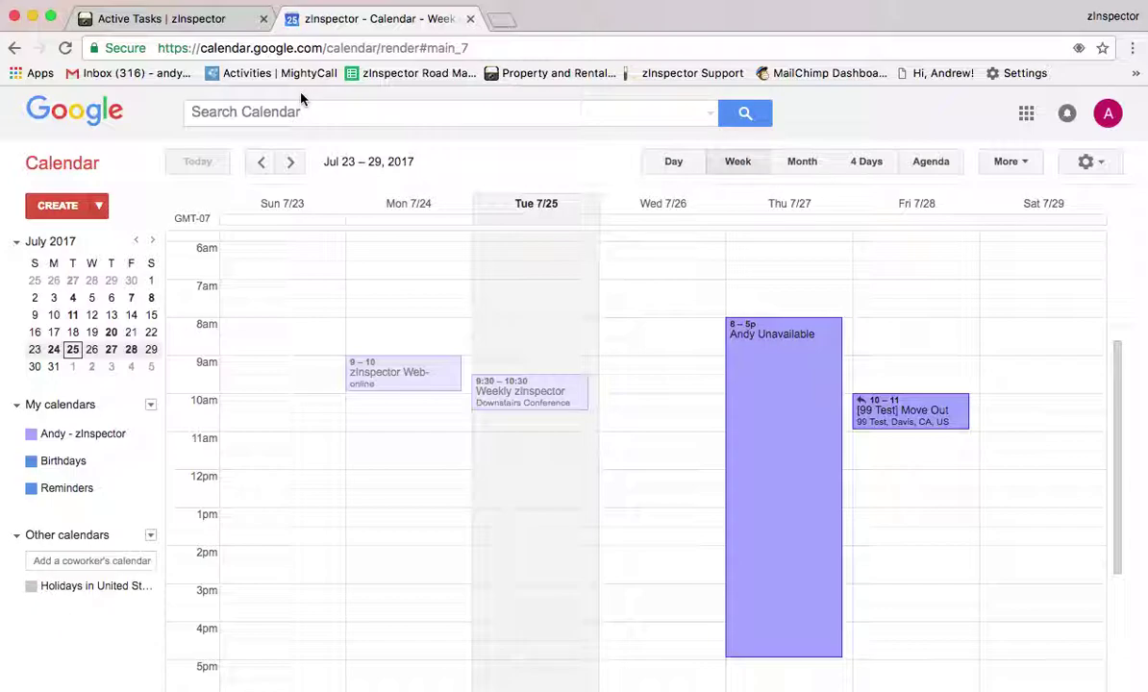
click(169, 19)
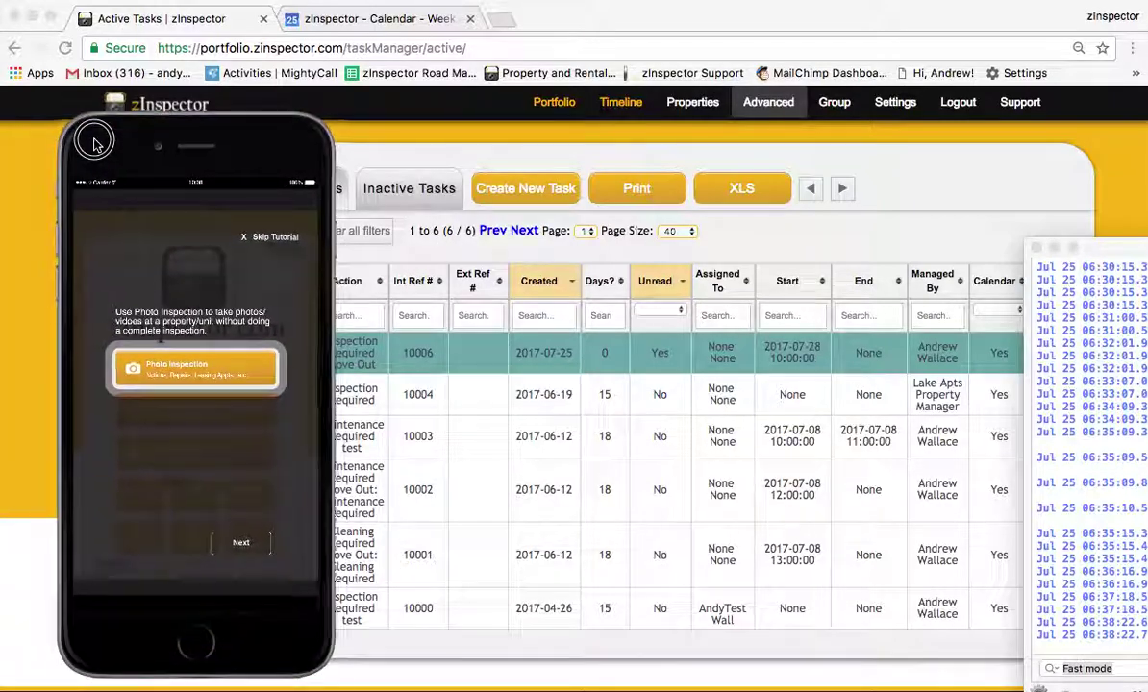
Skip the tutorial in the zInspector mobile app, sync it, and open the task manager's search.
click(239, 224)
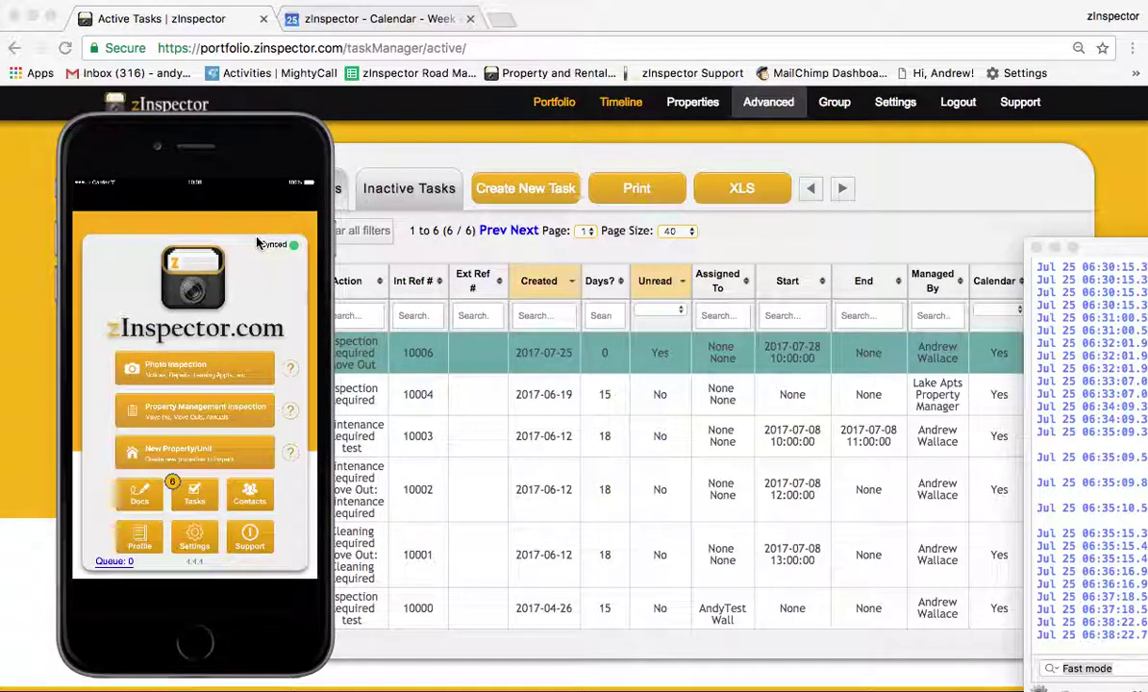
click(294, 246)
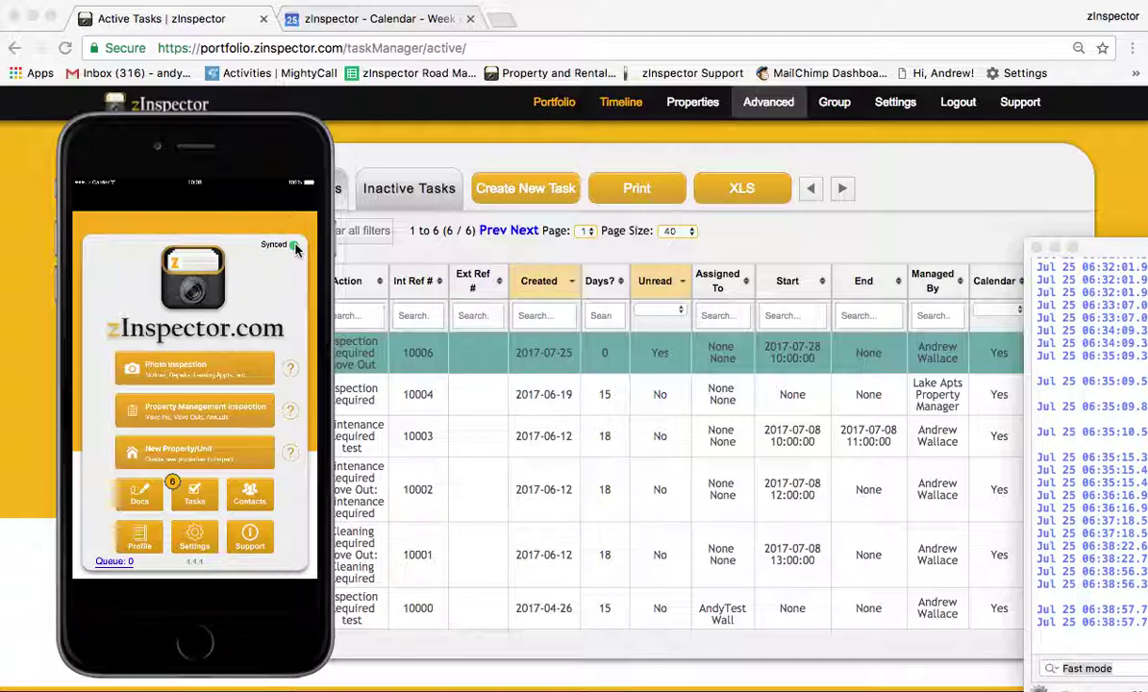
click(183, 494)
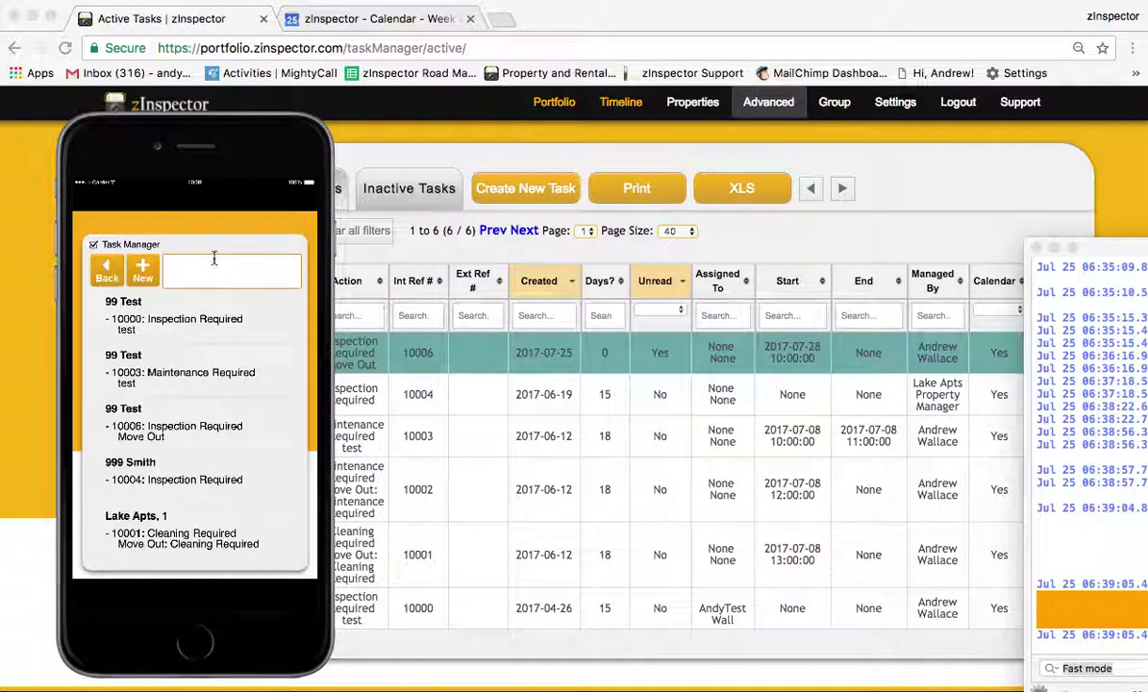
click(204, 269)
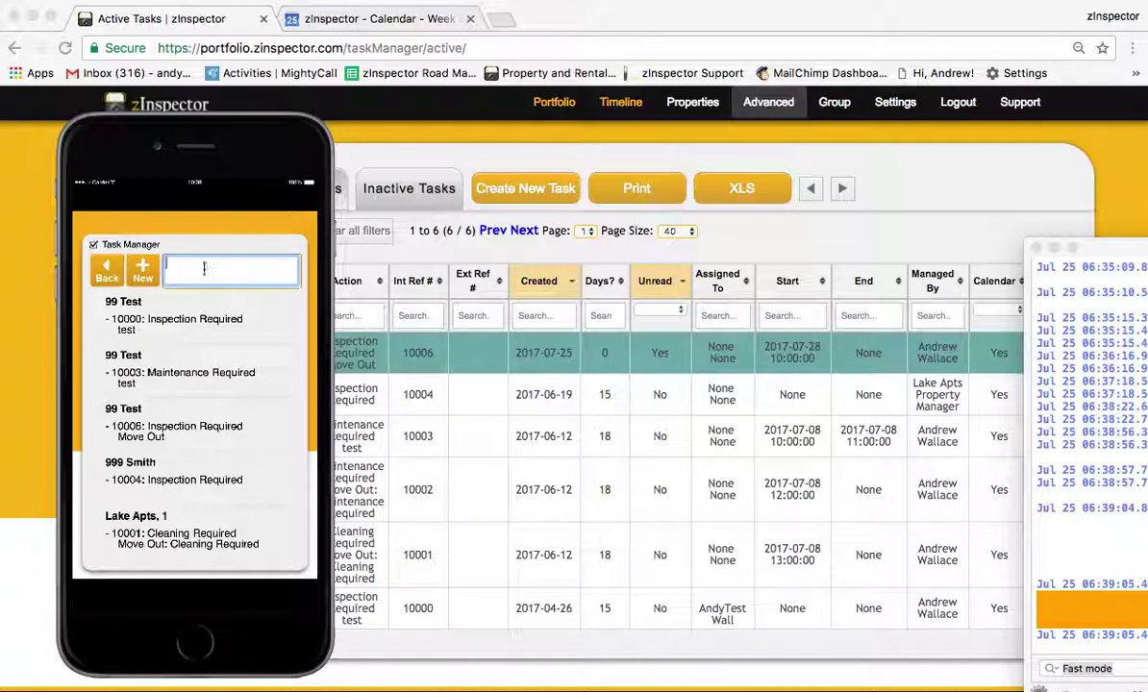
text(Mov)
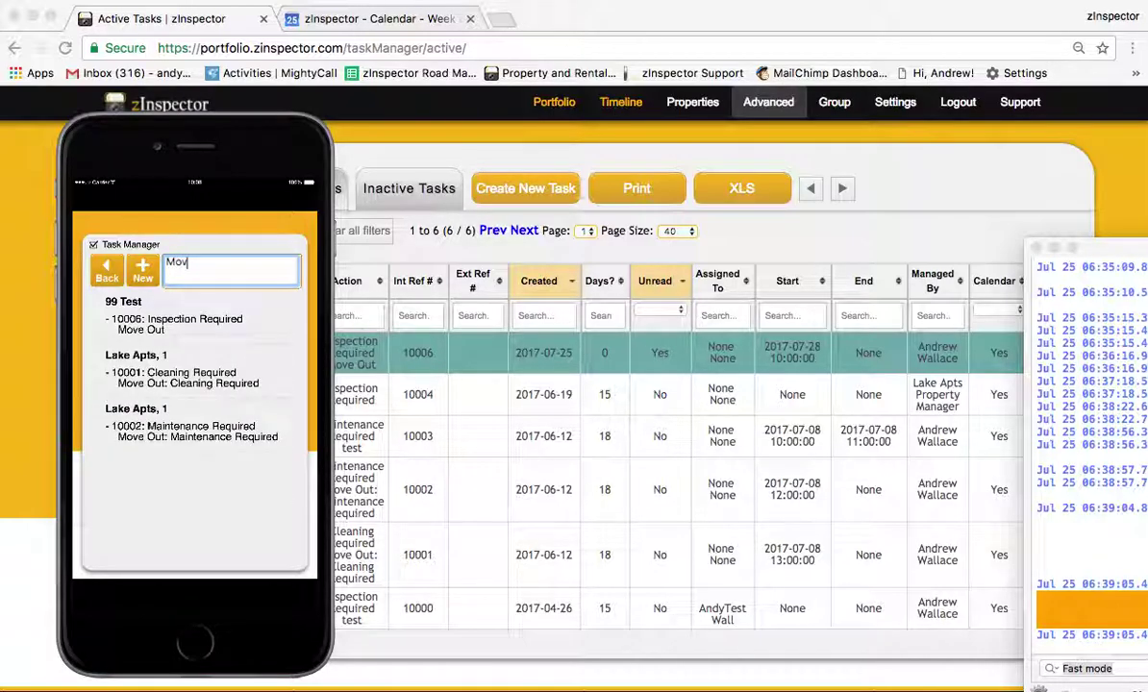
text(e)
key(BackSpace)
key(BackSpace)
key(BackSpace)
key(BackSpace)
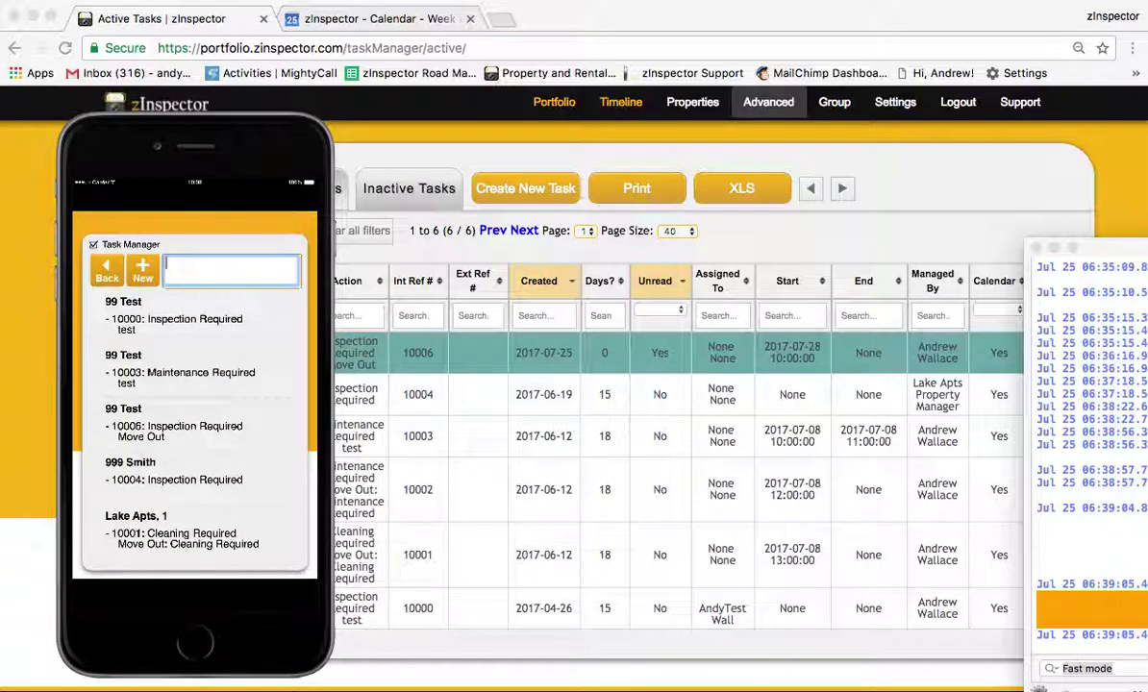
Filter the mobile task list by "99 T" and open the Move Out inspection task for 99 Test.
text(99)
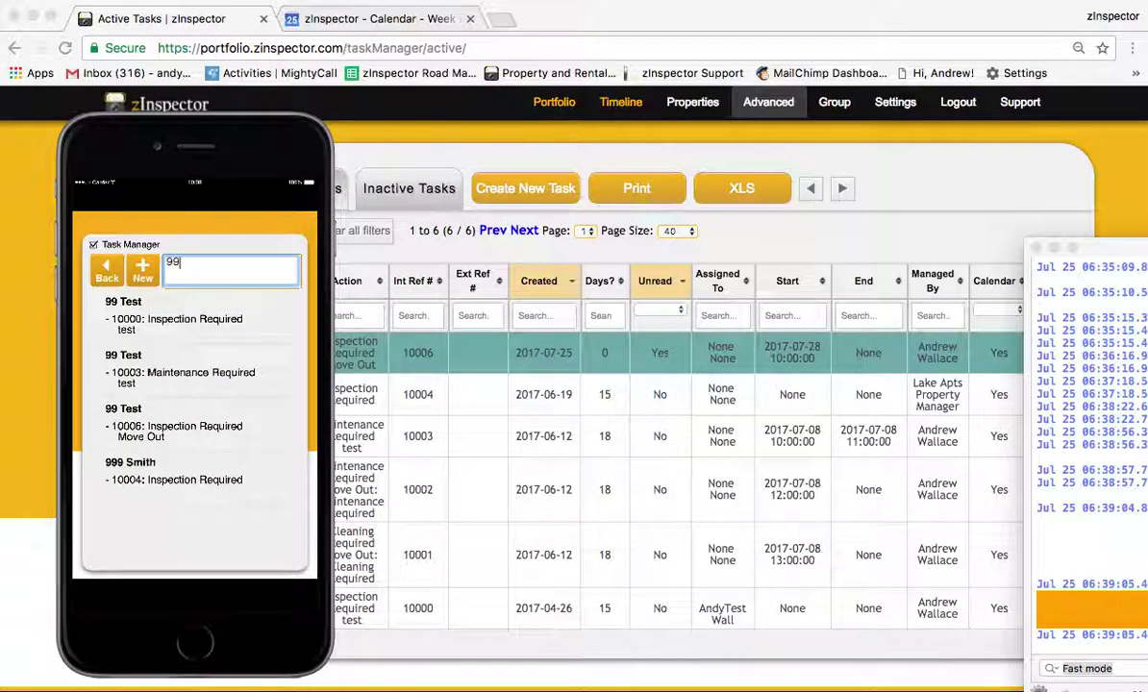
text( T)
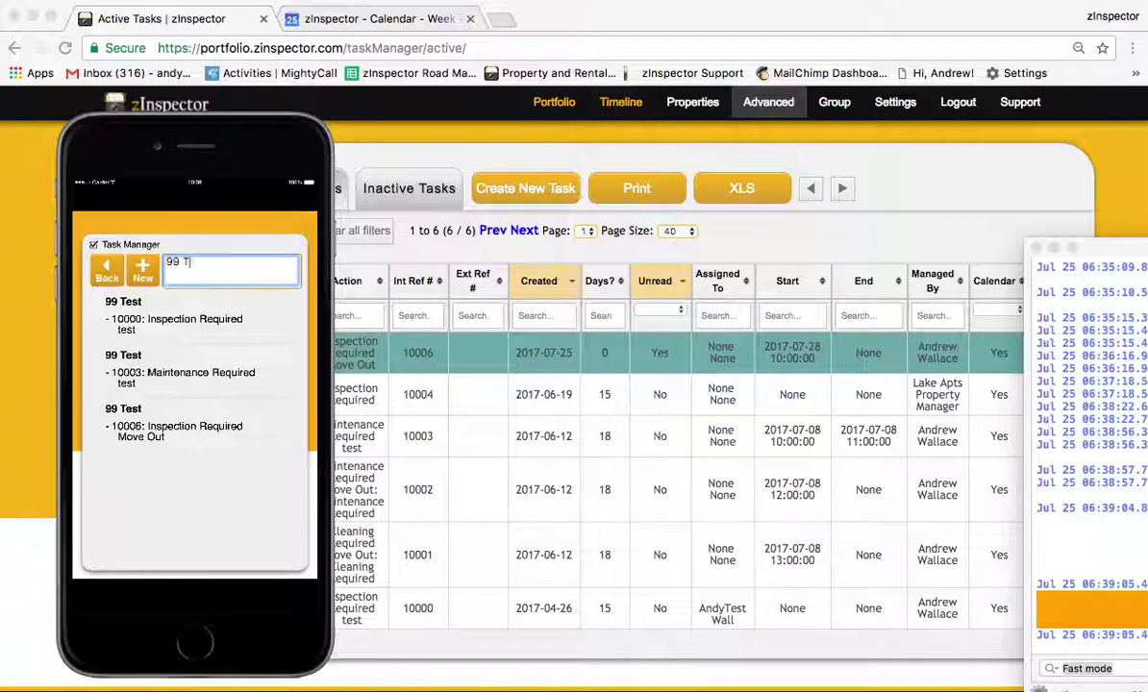
click(127, 426)
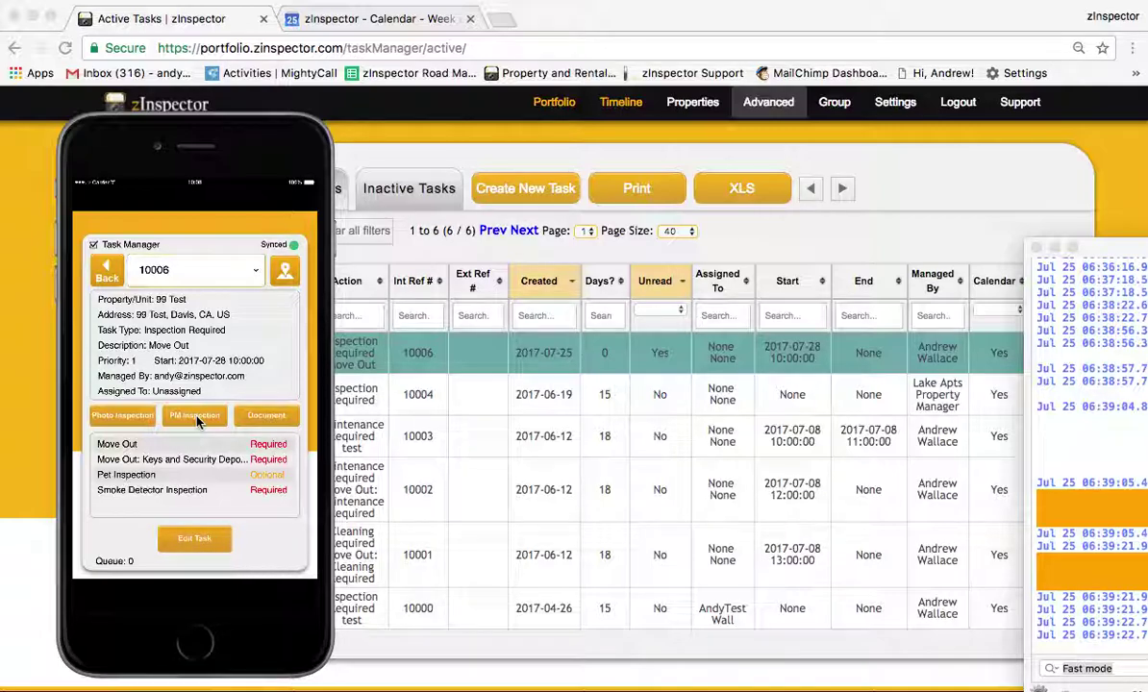
Start a Smoke Detector Inspection document from the Move Out task.
click(264, 419)
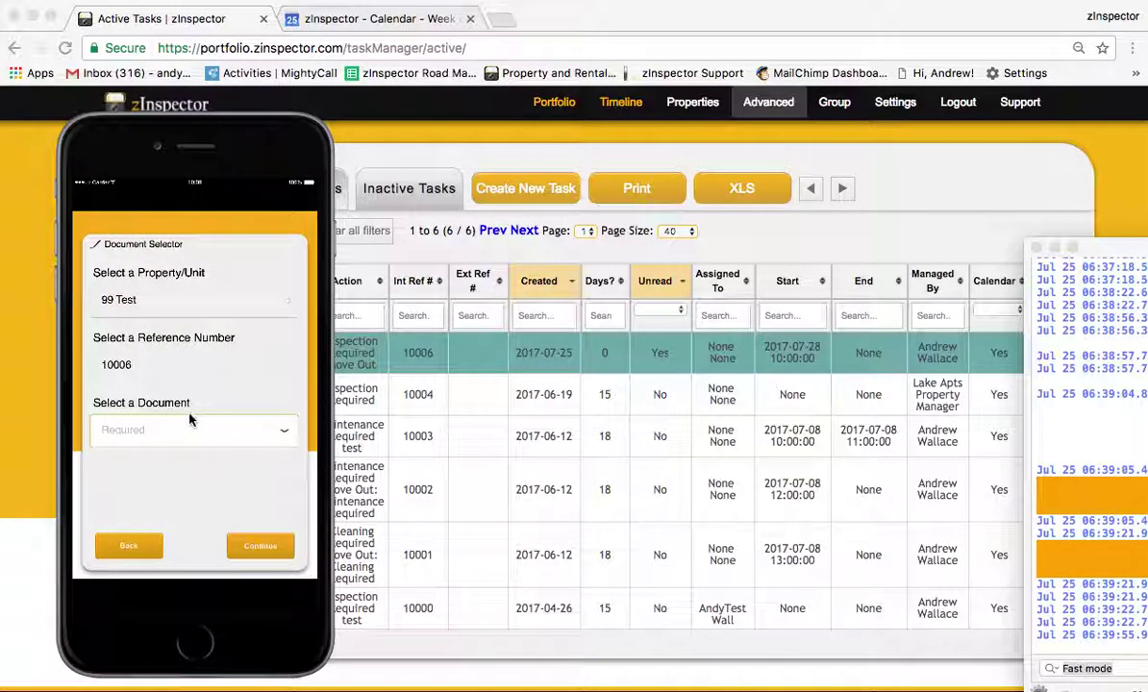
click(183, 435)
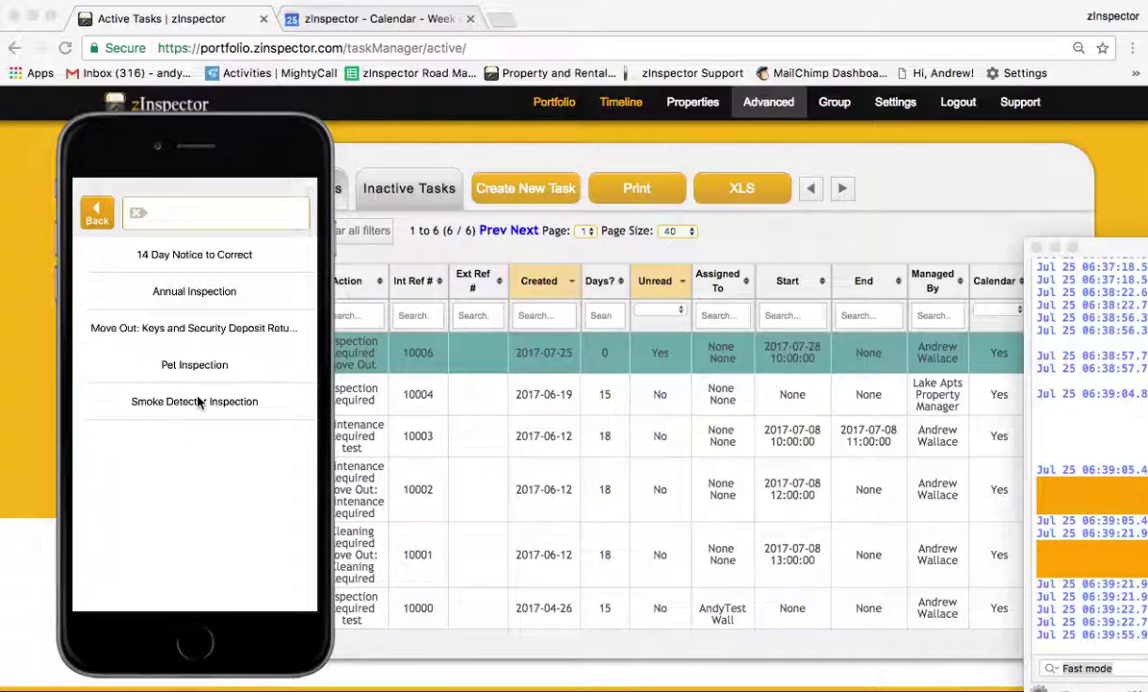
click(197, 402)
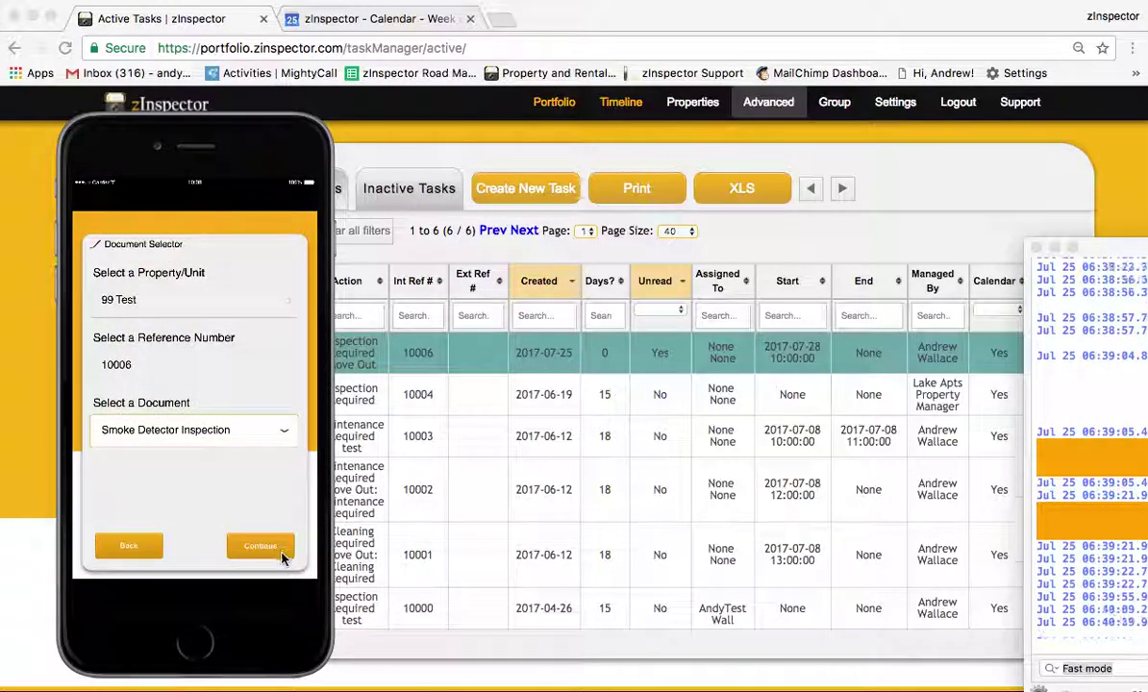
click(262, 546)
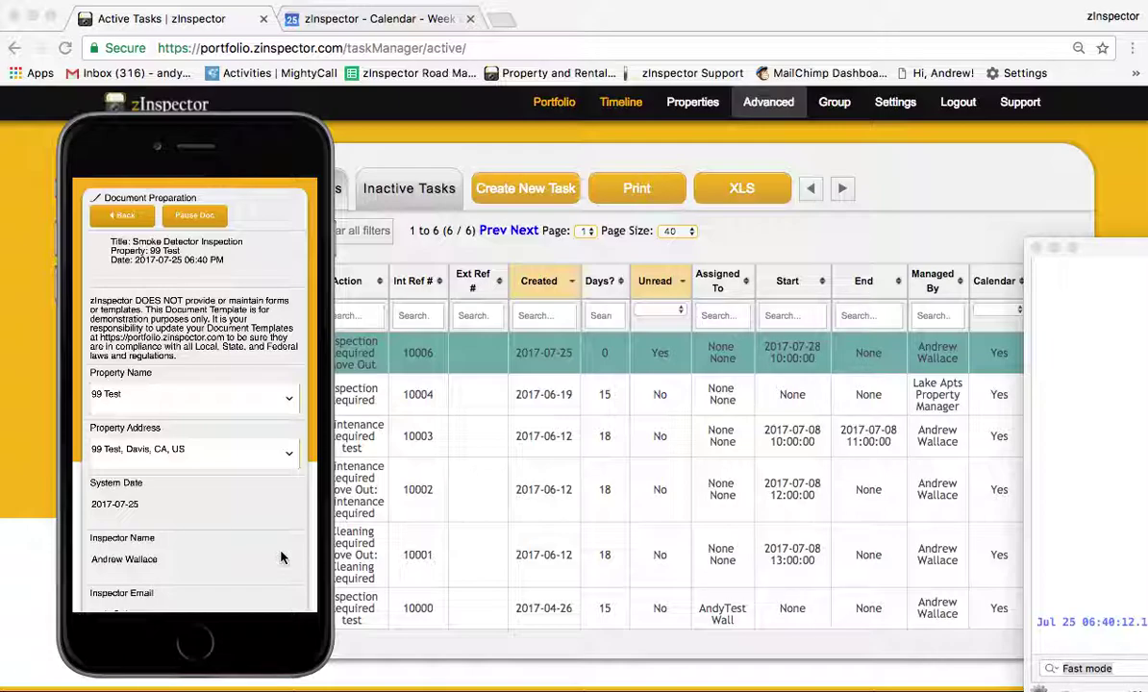
Set the Smoke Detector Battery Test field to All Smoke Detectors Tested Okay.
drag(281, 558, 255, 287)
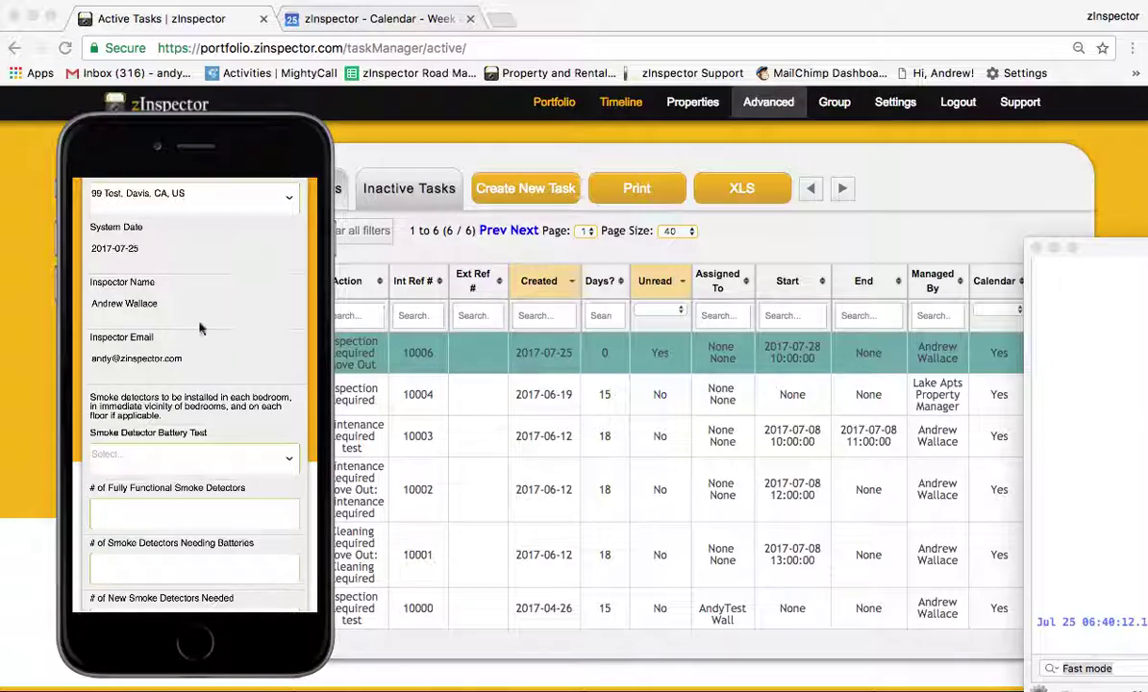
click(196, 462)
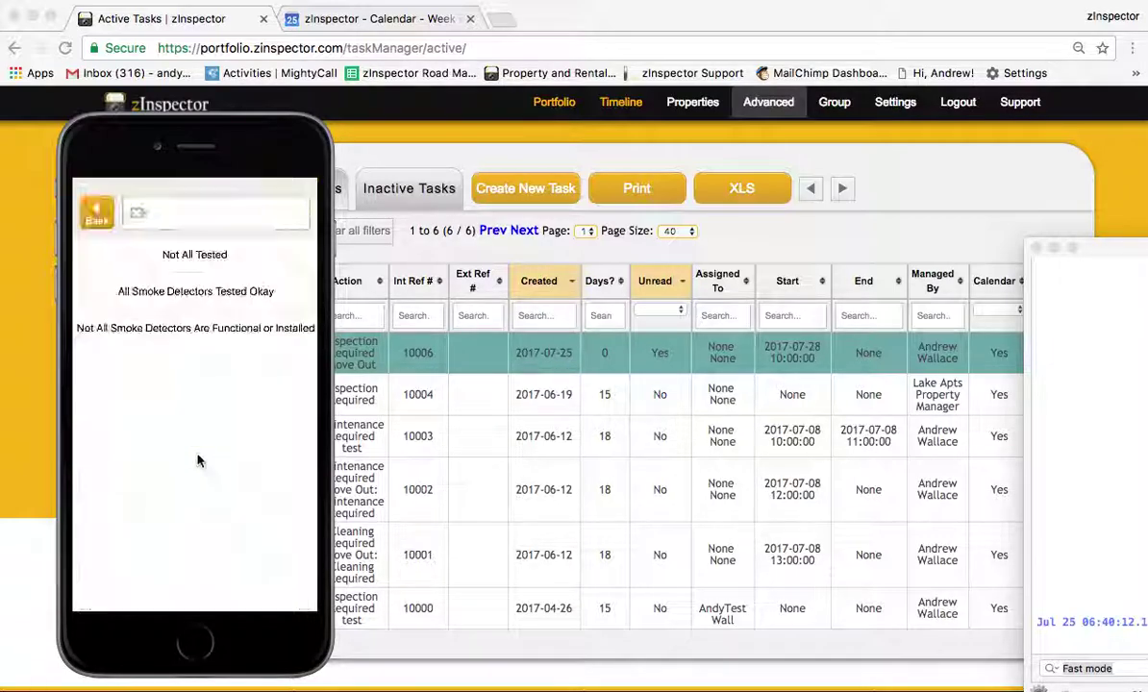
click(181, 294)
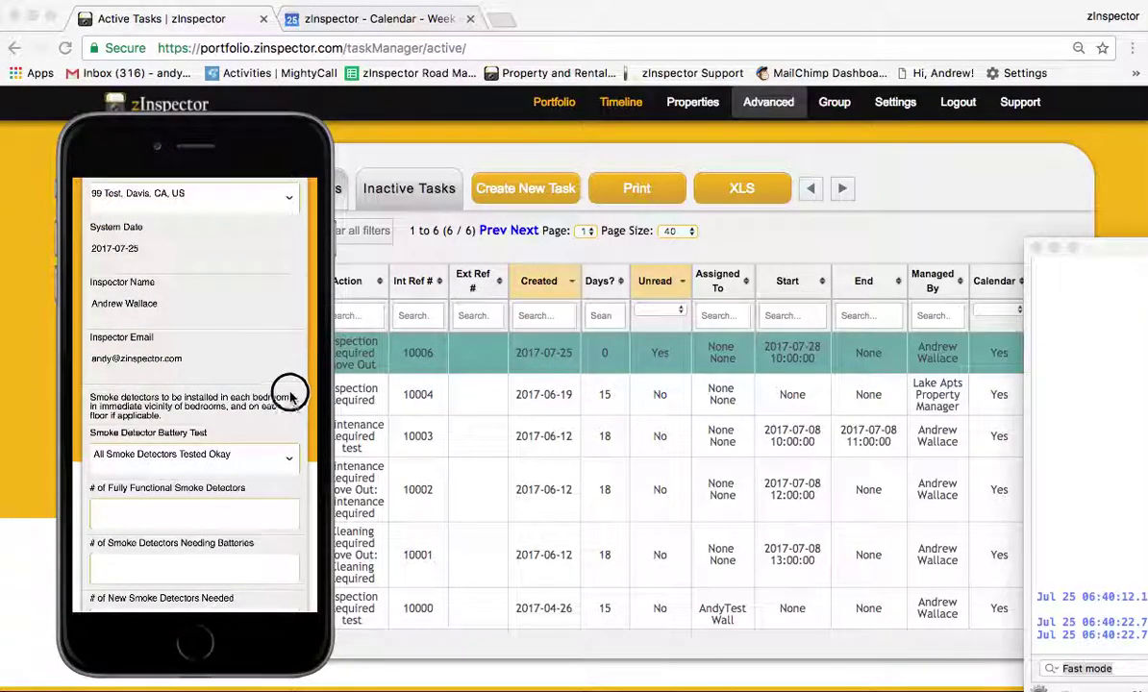
Record 4 fully functional smoke detectors and 0 smoke detectors needing batteries in the Smoke Detector Inspection form.
drag(282, 392, 274, 223)
click(149, 298)
click(205, 227)
text(4)
click(108, 210)
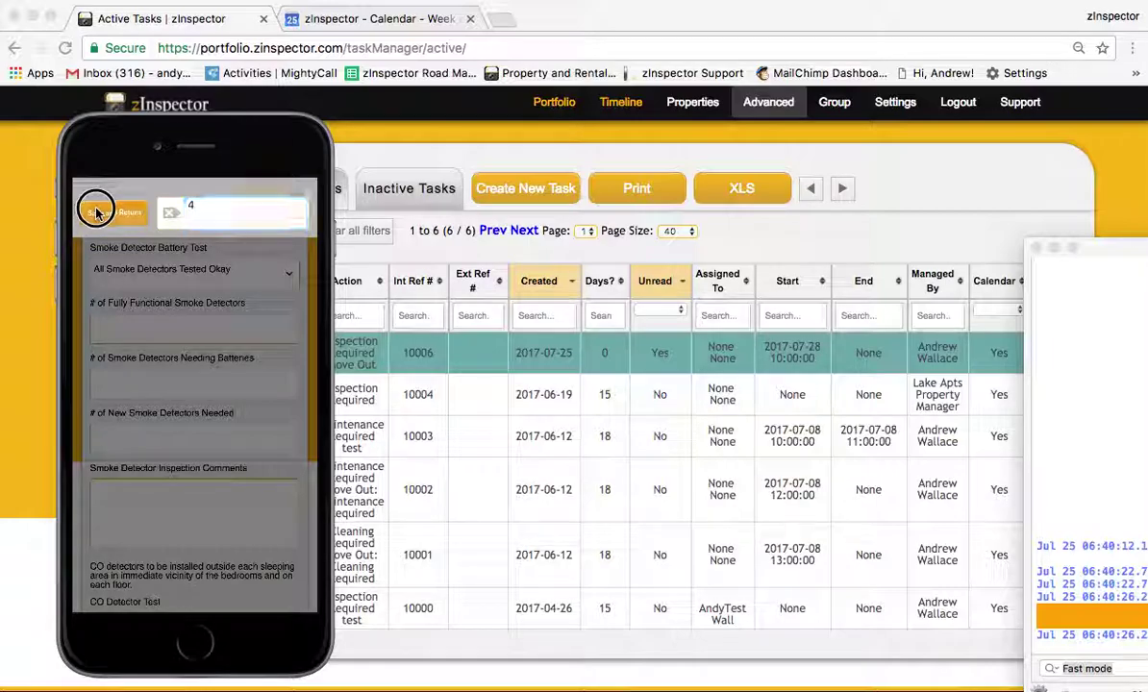
click(138, 385)
click(248, 213)
text(0)
click(113, 212)
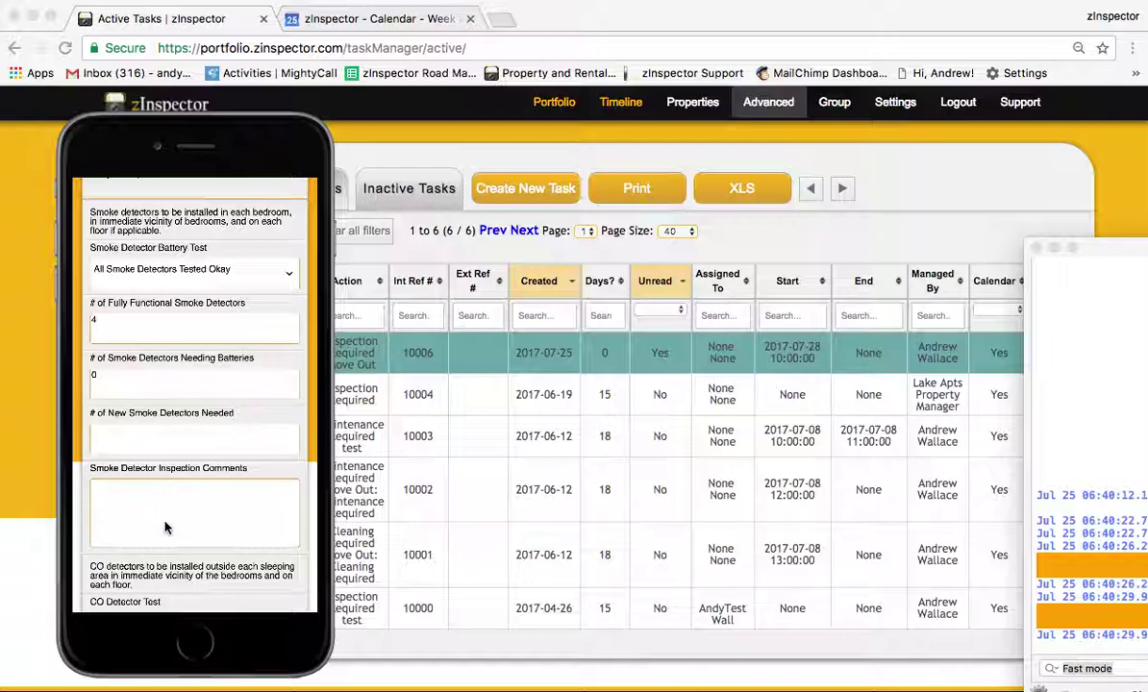
Set the CO Detector Test to All CO Detectors Tested Okay and record 2 fully functional CO detectors.
drag(179, 556, 186, 394)
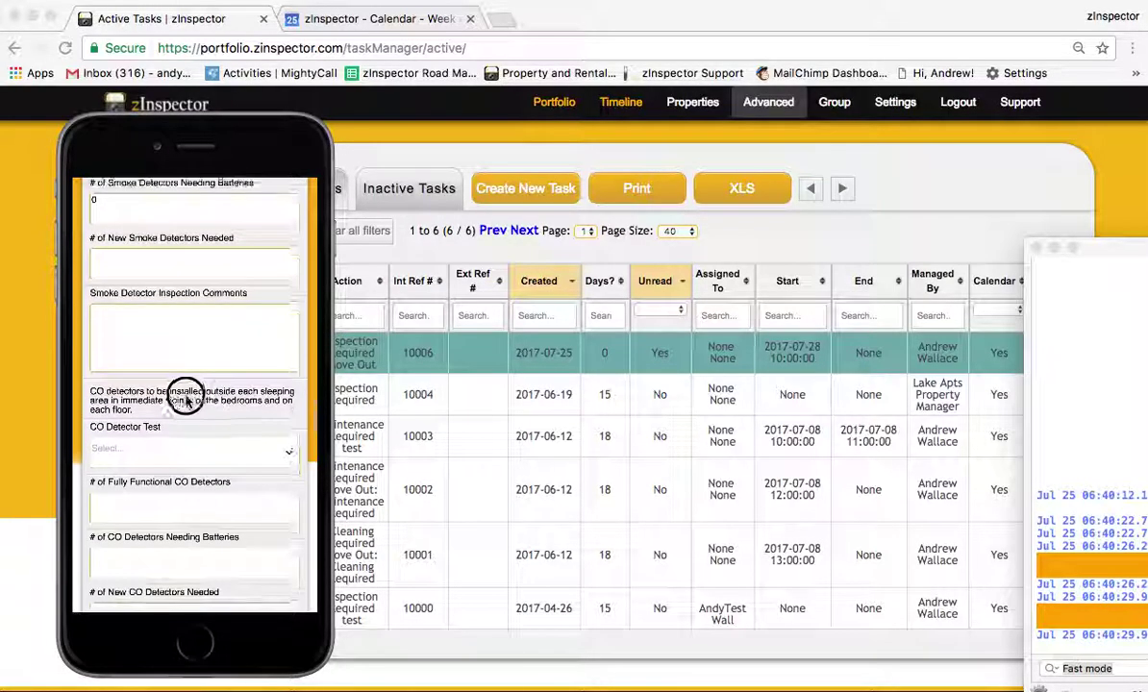
click(166, 445)
click(173, 290)
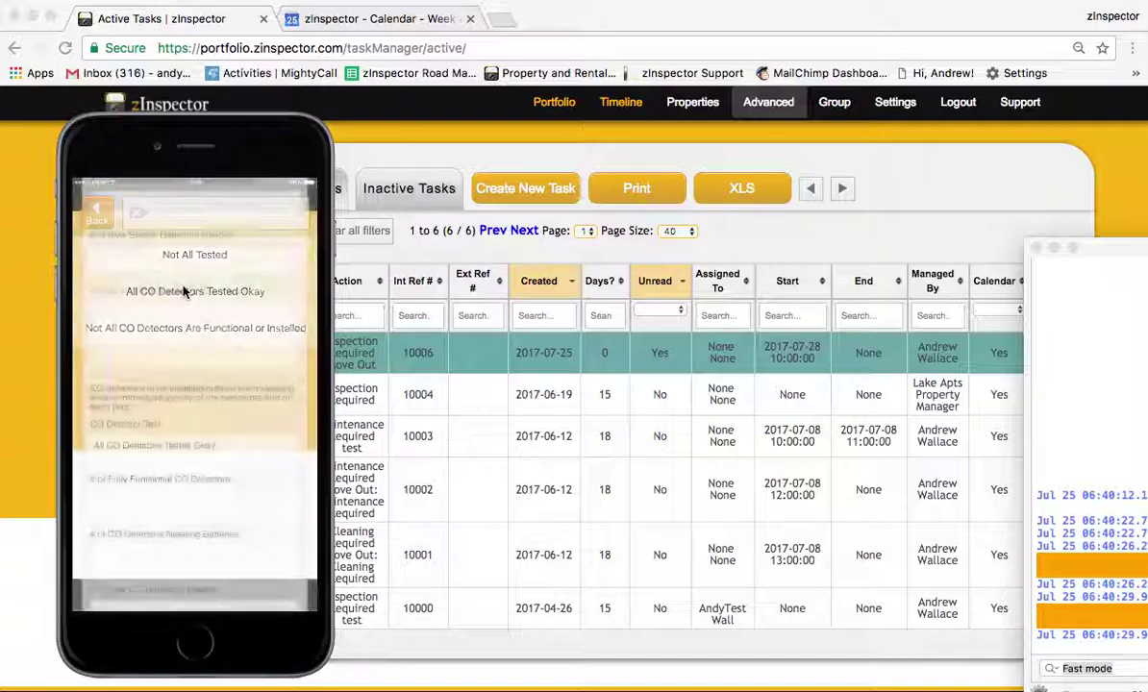
click(192, 512)
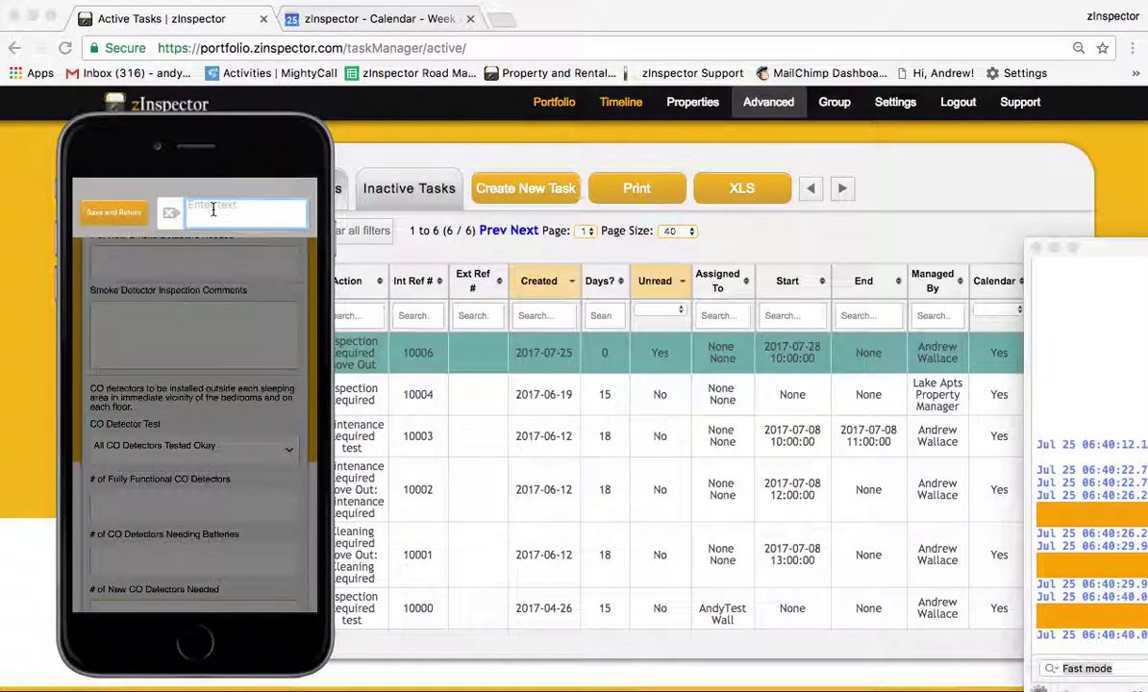
text(2)
click(113, 212)
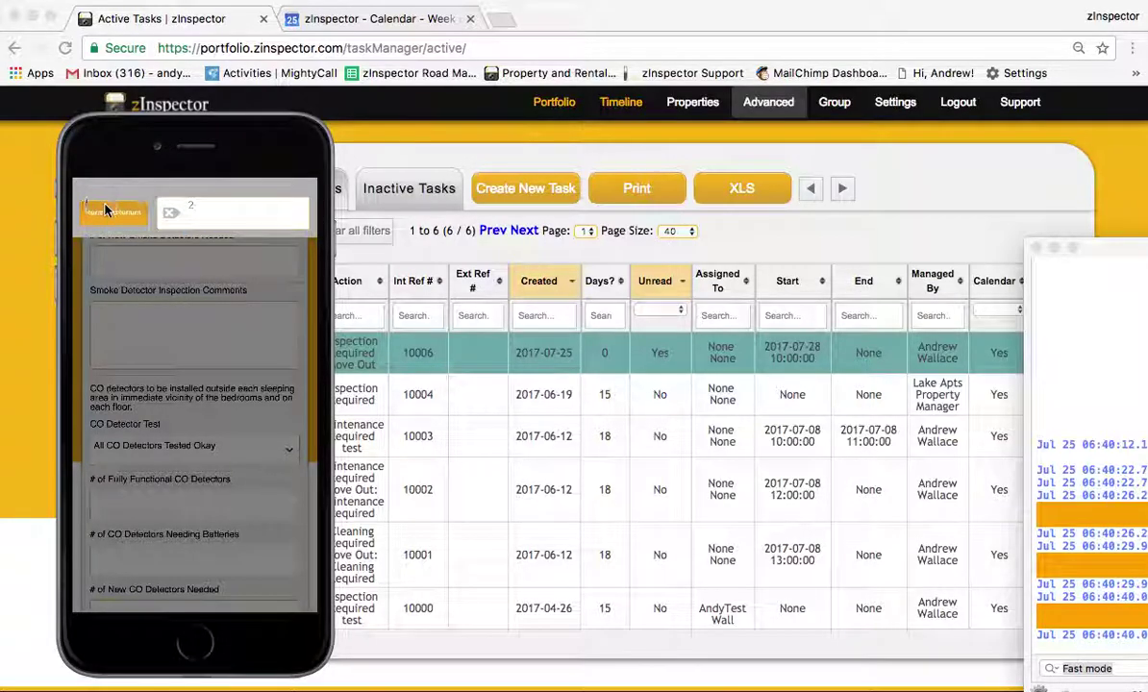
Set the Combo Detector field to CO Detector is Stand Alone.
drag(248, 399, 251, 322)
drag(300, 526, 307, 474)
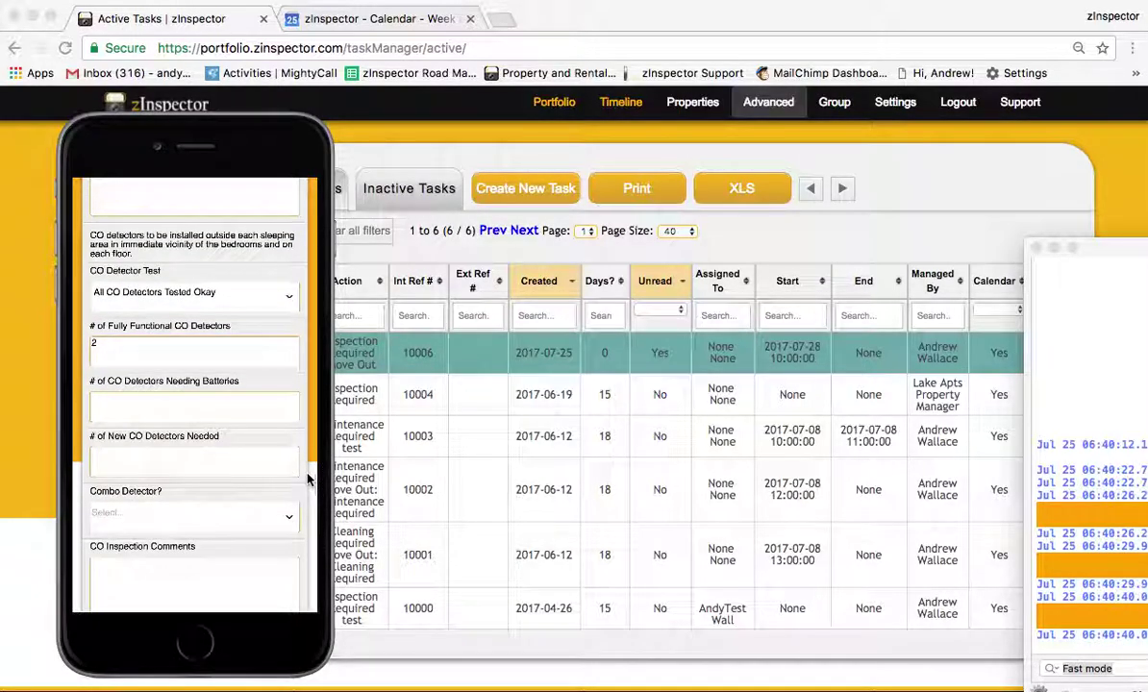
drag(300, 487, 300, 447)
click(254, 500)
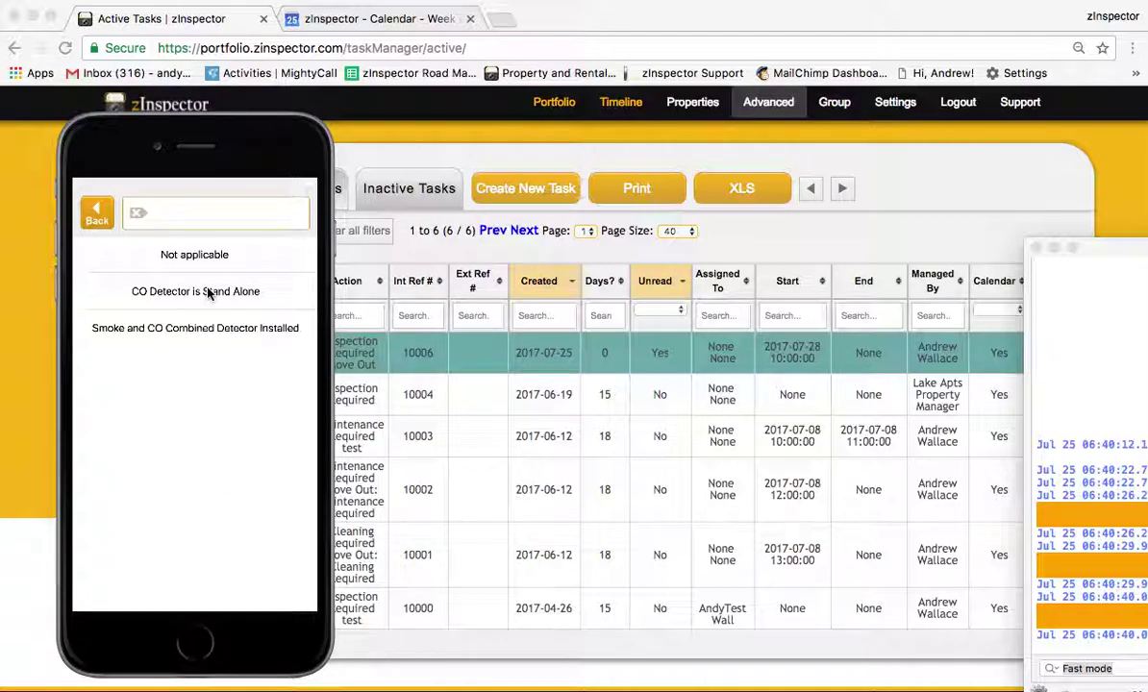
click(209, 291)
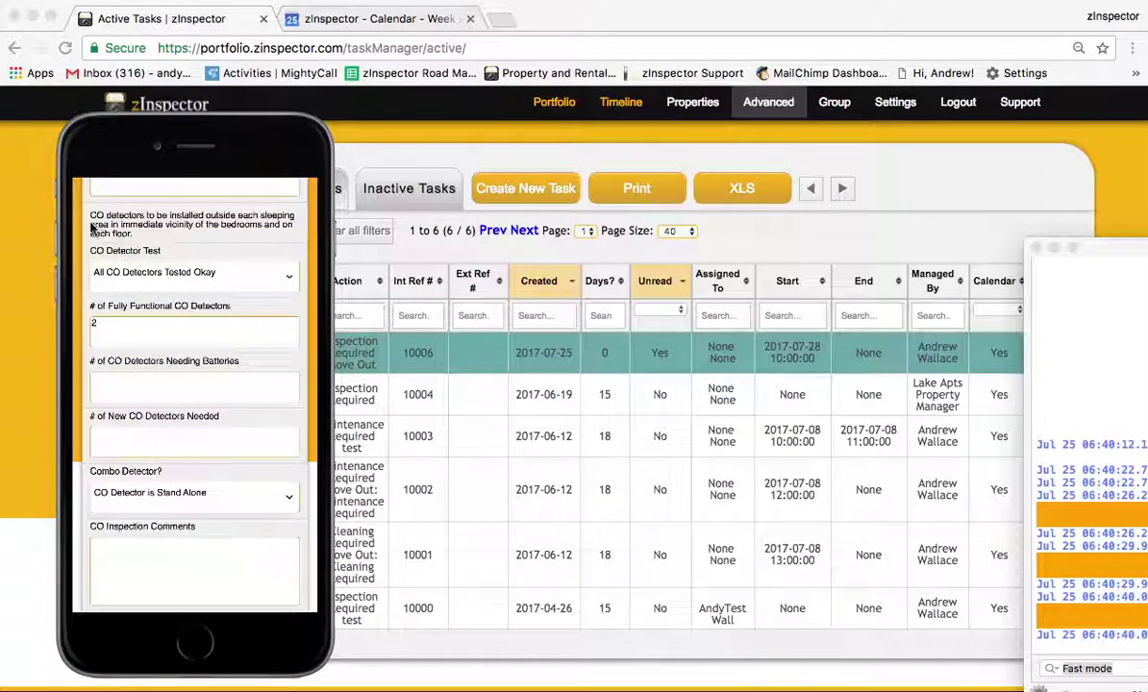
View the photo inspection screen for the Smoke and CO Detector Pictures field and return to the form.
drag(286, 510, 307, 456)
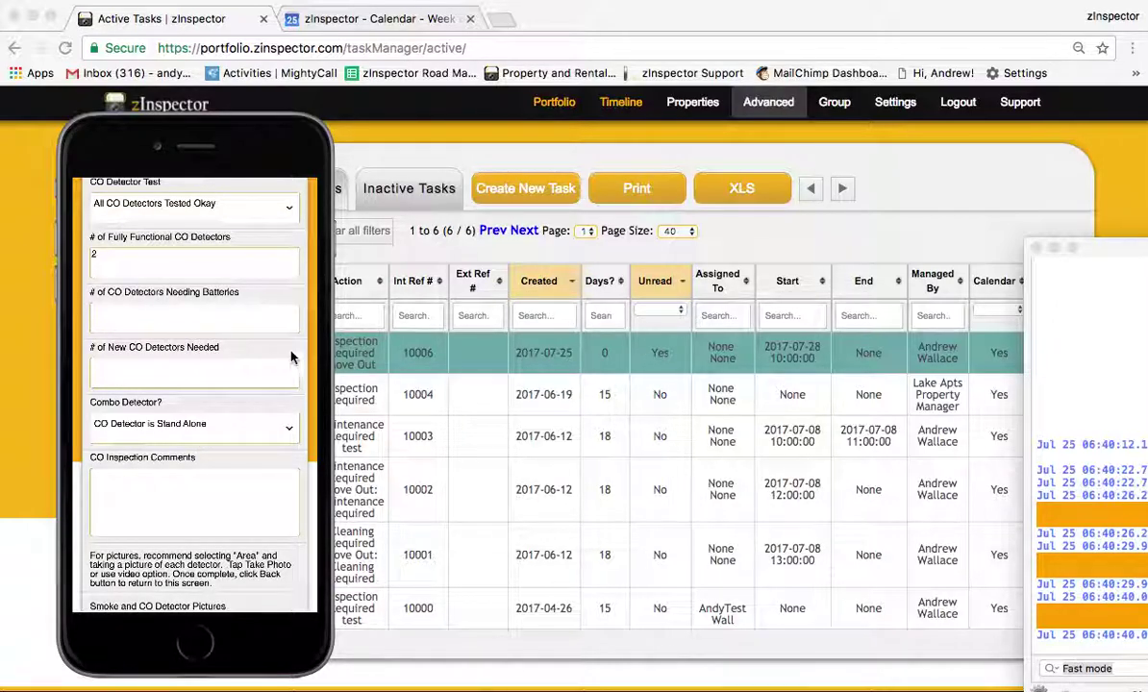
drag(302, 362, 309, 288)
drag(279, 512, 277, 473)
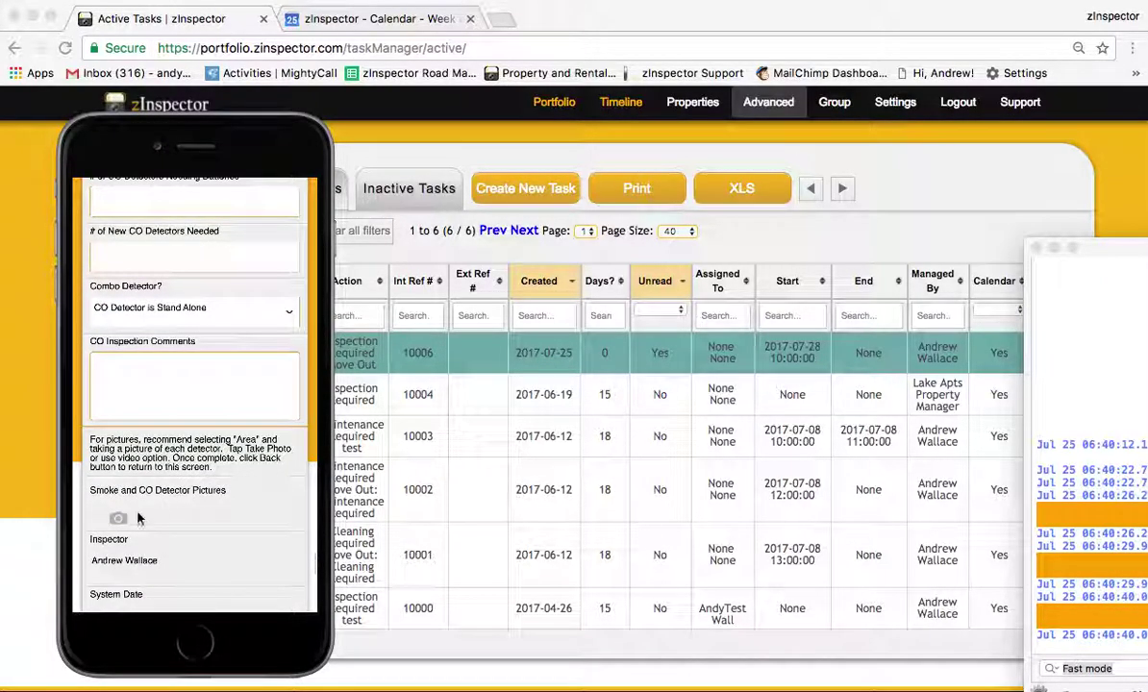
click(120, 520)
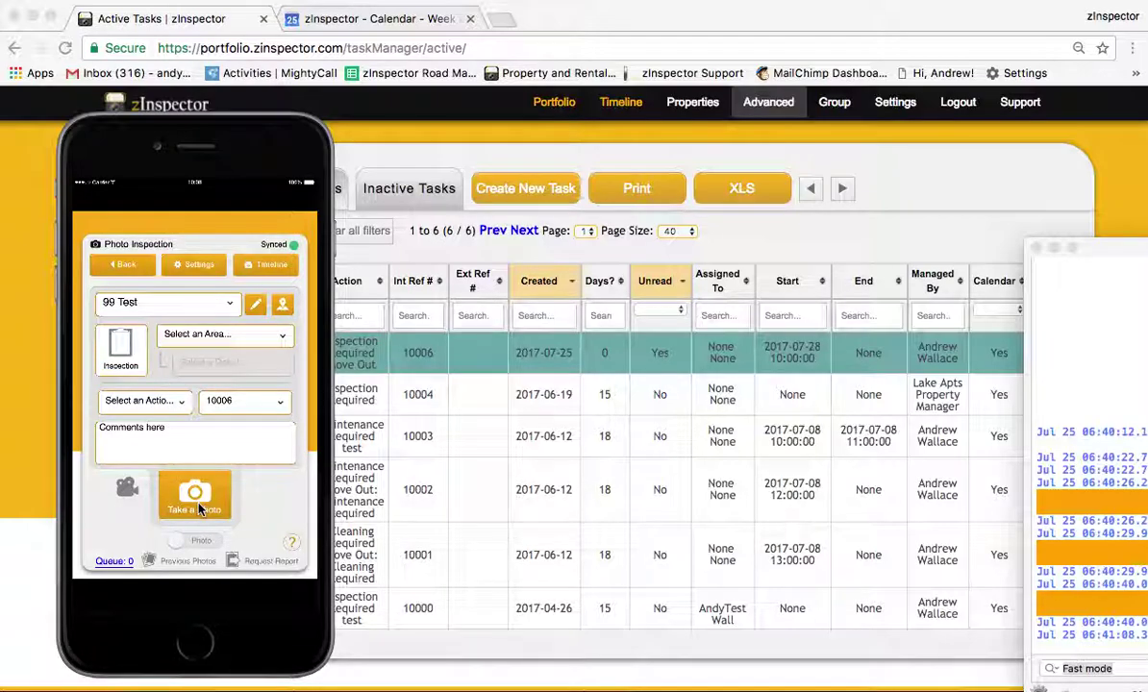
click(123, 265)
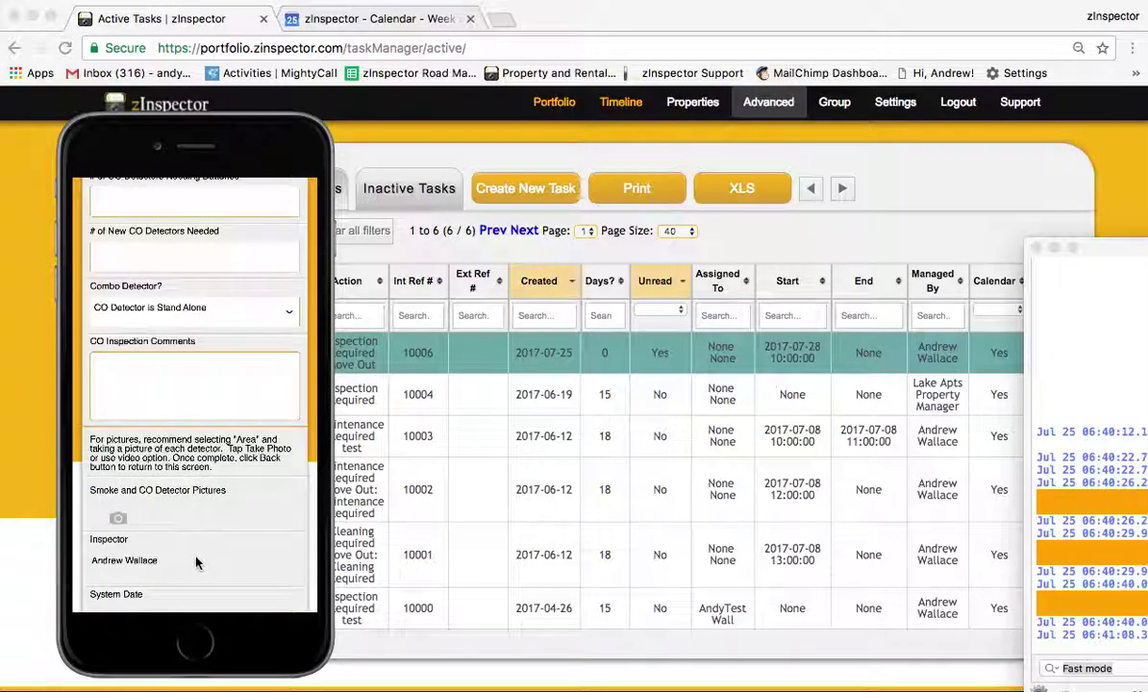
Finish the Smoke Detector Inspection form, draw the inspector signature, and approve the document.
drag(225, 546, 213, 438)
click(237, 567)
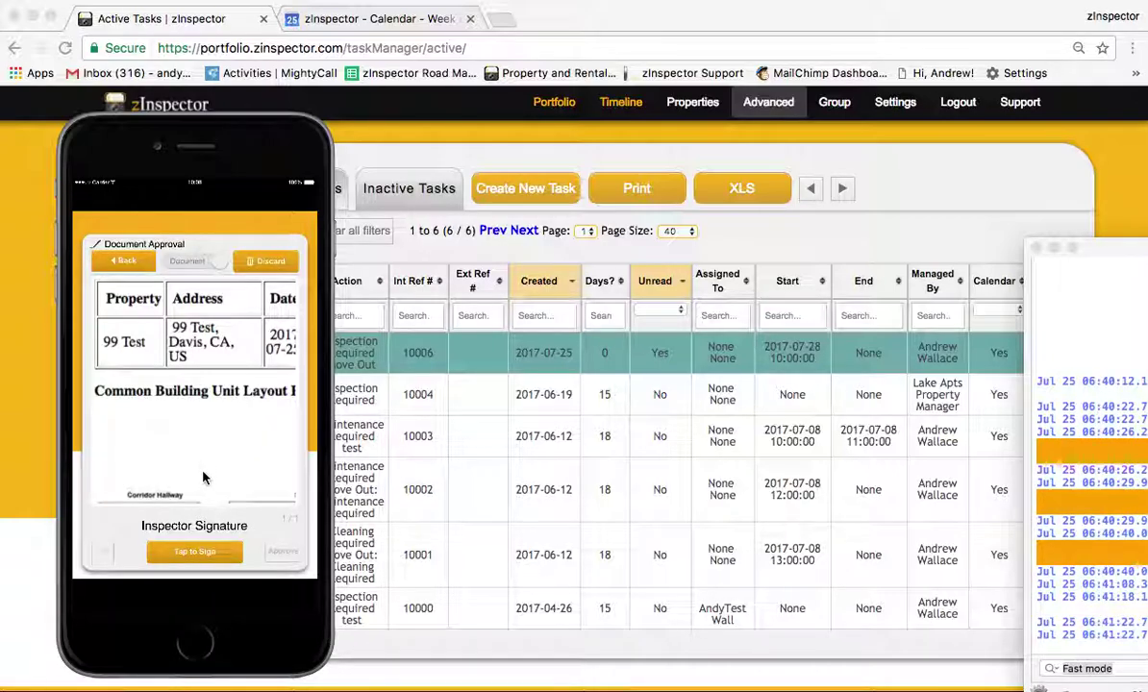
click(196, 553)
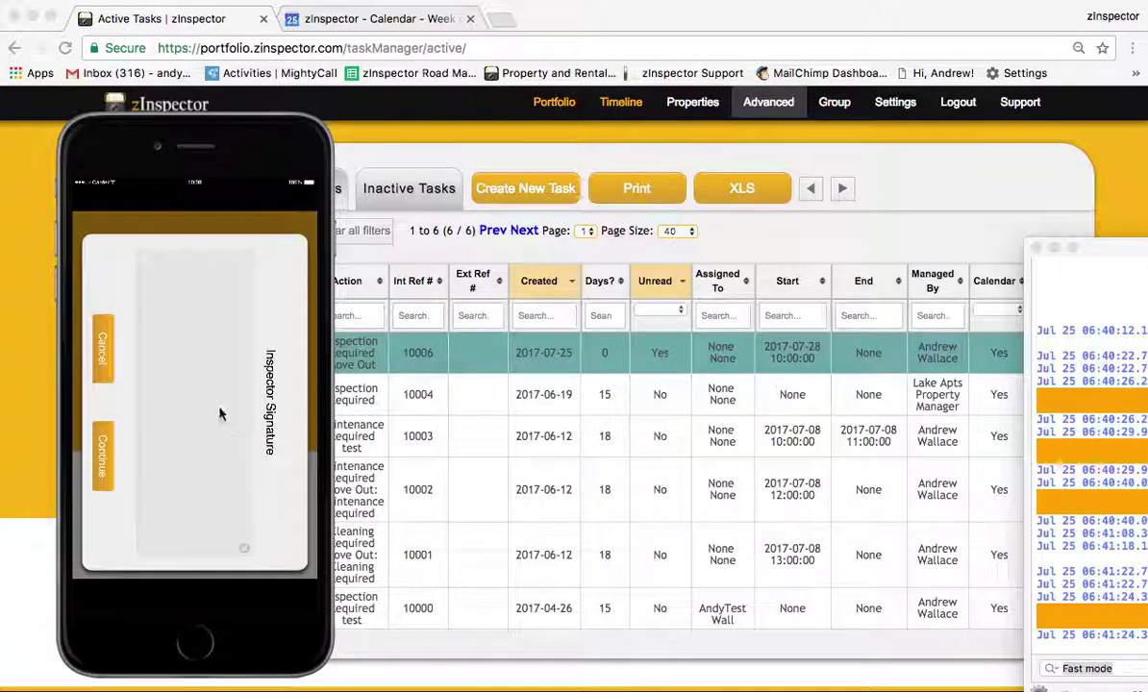
drag(210, 294, 144, 485)
click(103, 455)
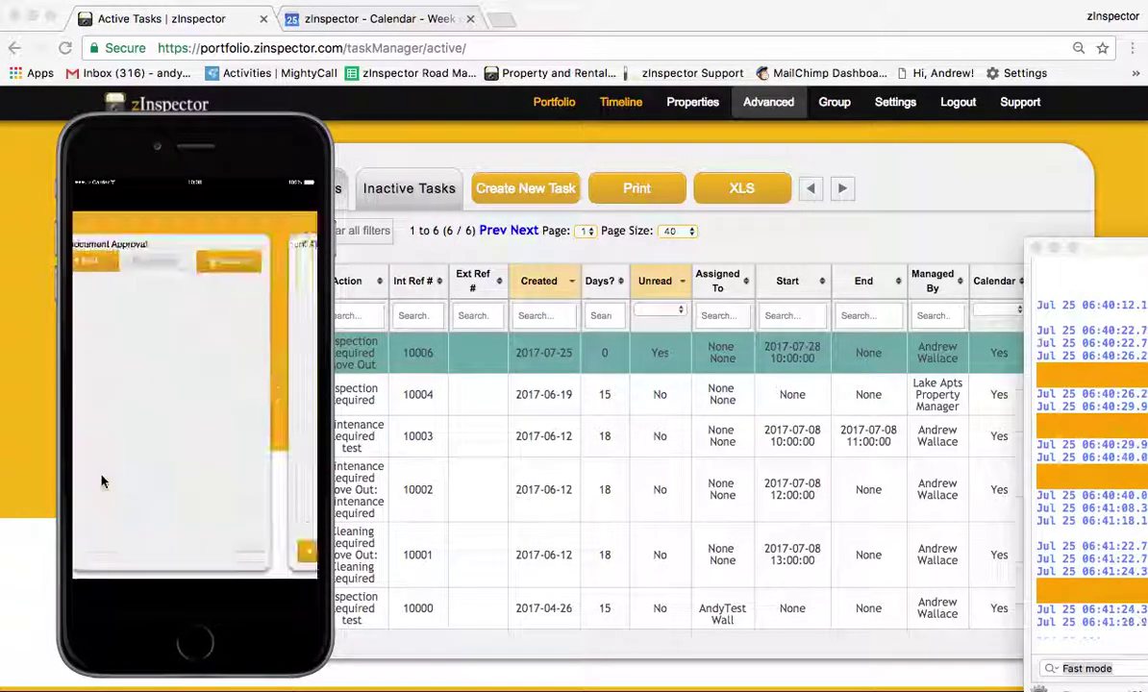
click(142, 555)
click(268, 551)
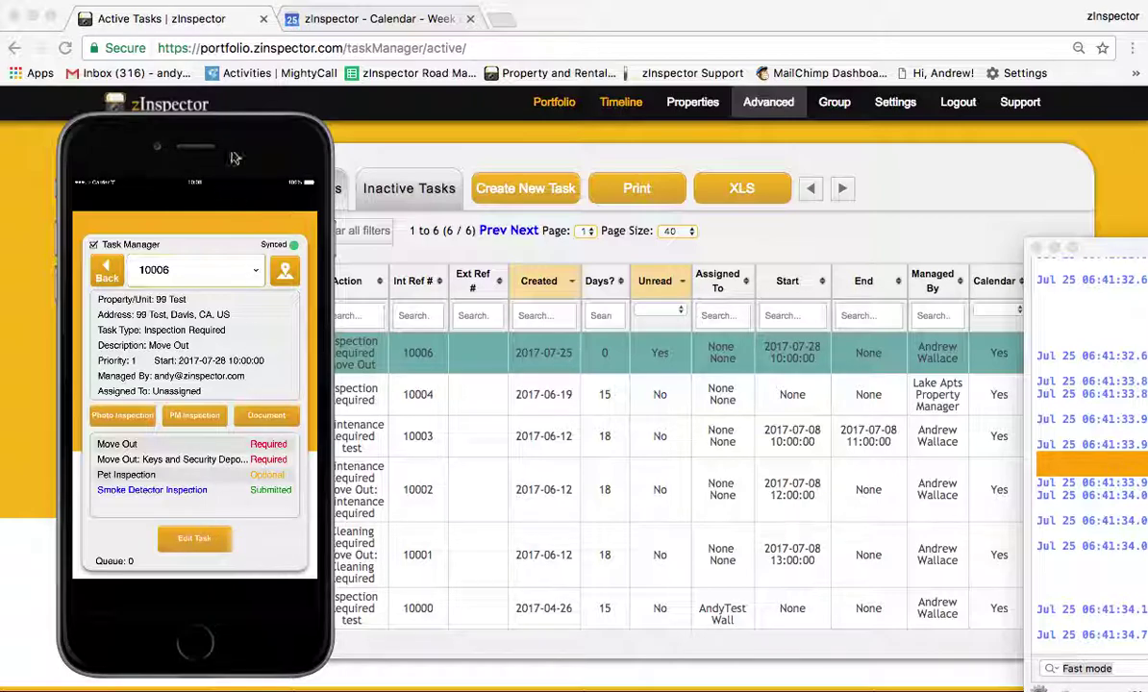
Move the phone simulator aside and open Move Out task 10006 for 99 Test at its Documents section in the web task manager.
drag(297, 137, 27, 186)
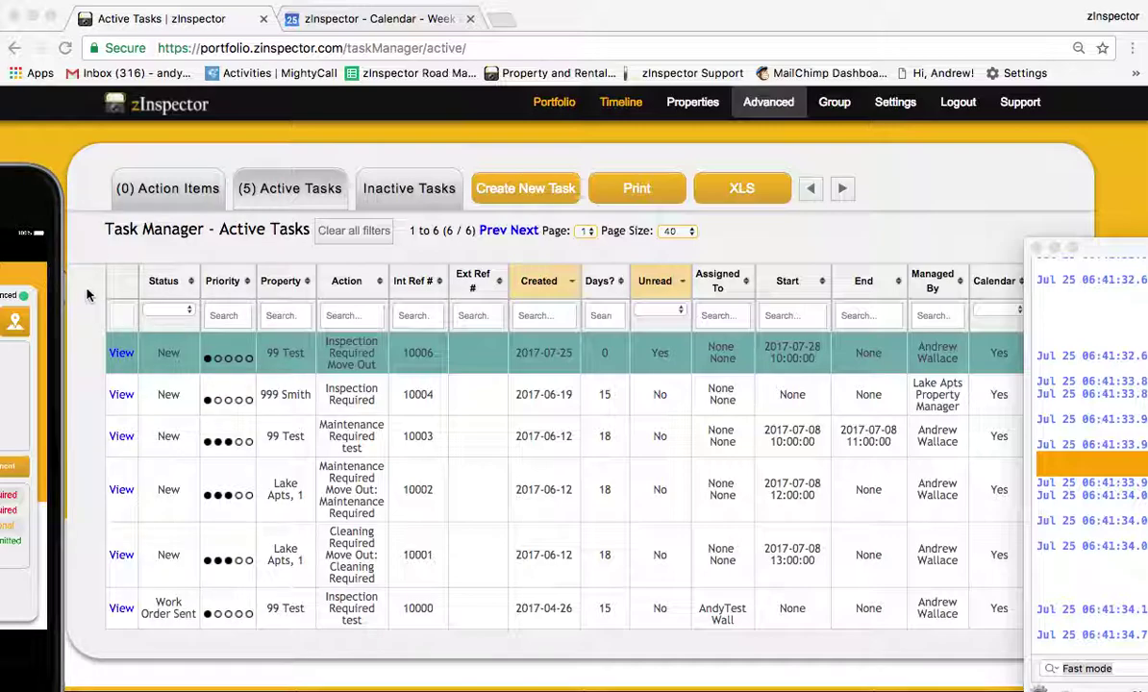
click(122, 354)
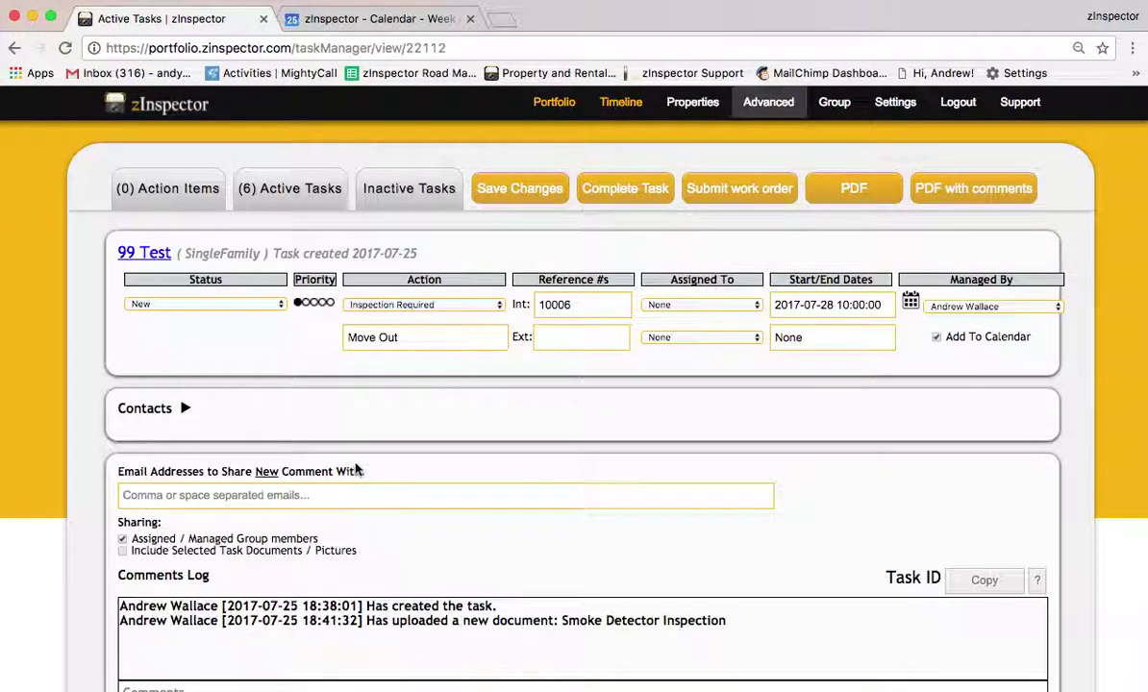
scroll(356, 469, down, 5)
scroll(356, 469, down, 5)
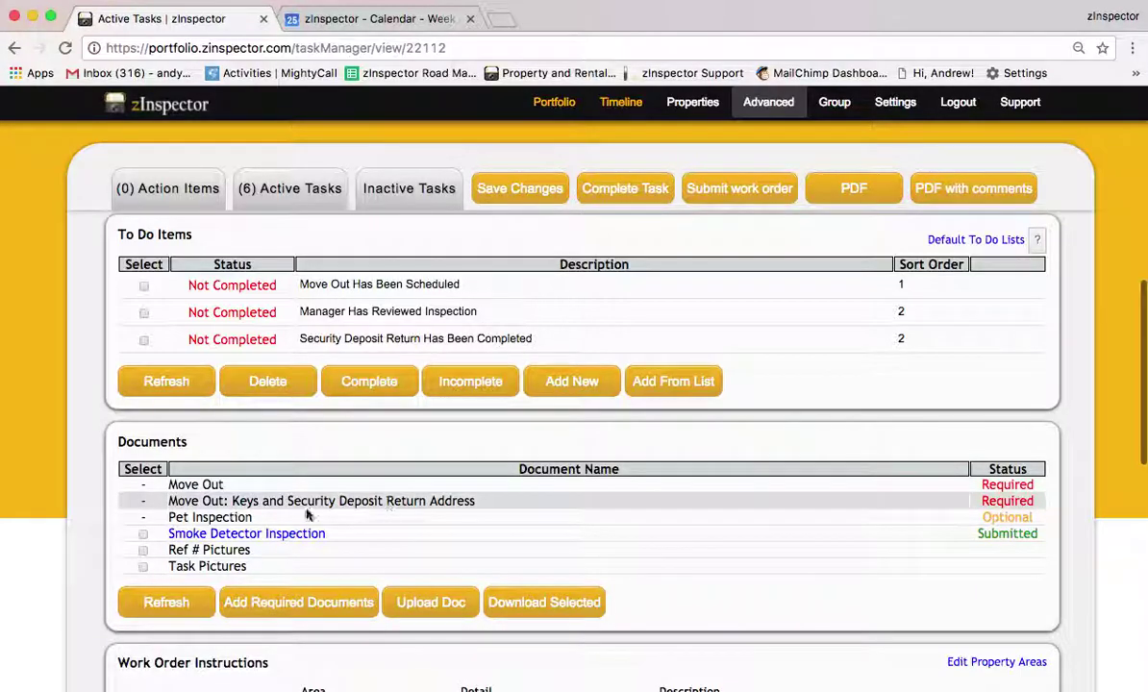
Open the submitted Smoke Detector Inspection report and review its smoke and CO detector summaries and signature.
click(282, 540)
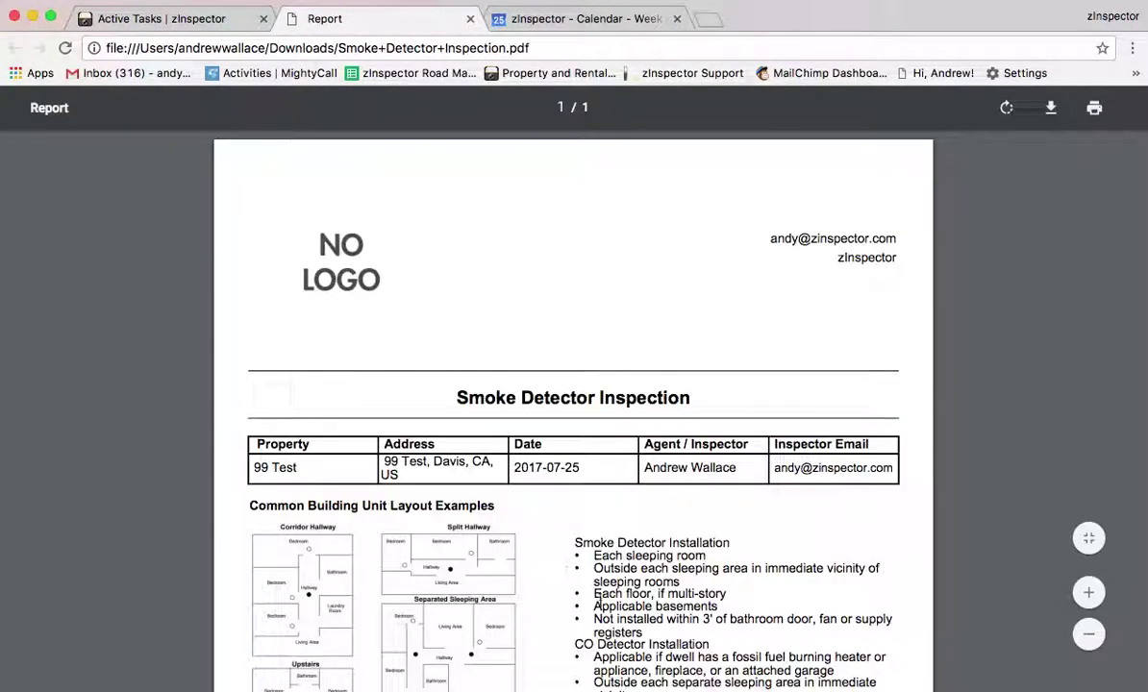
drag(596, 598, 605, 378)
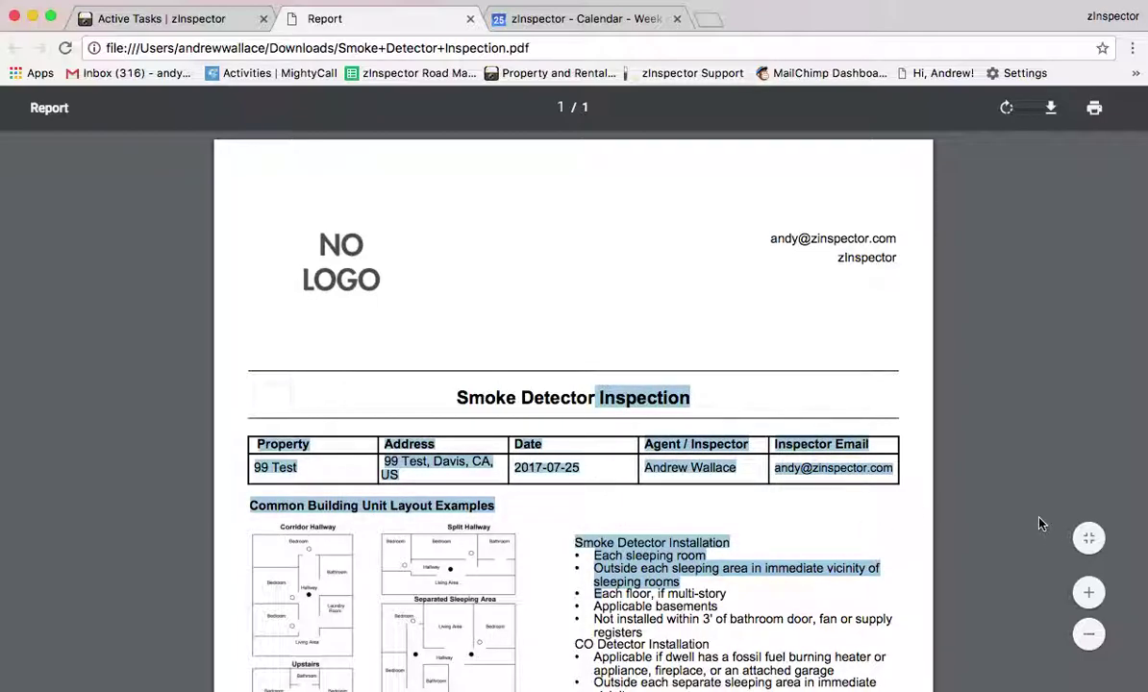
click(1018, 572)
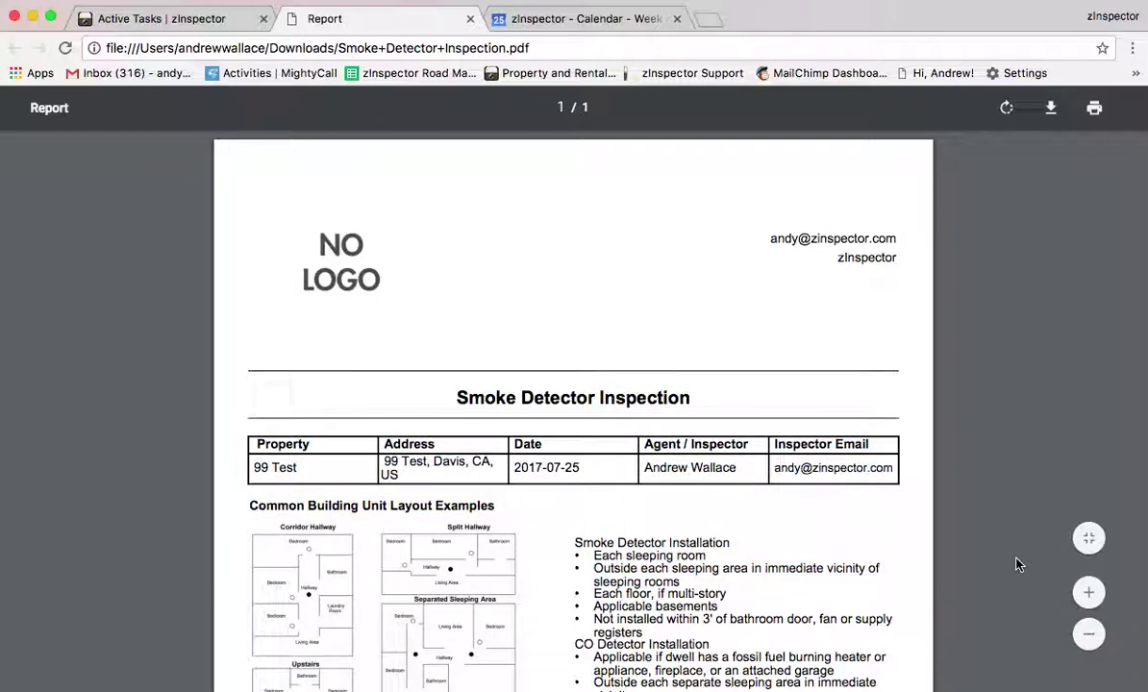
scroll(1019, 565, down, 5)
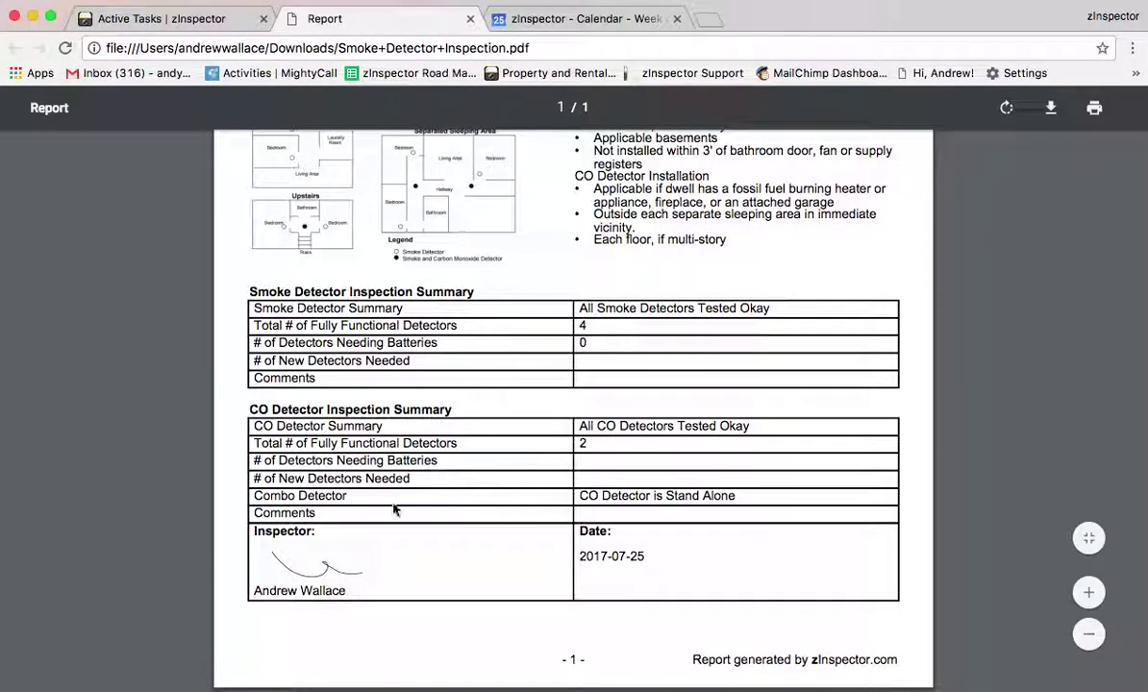
scroll(462, 479, up, 3)
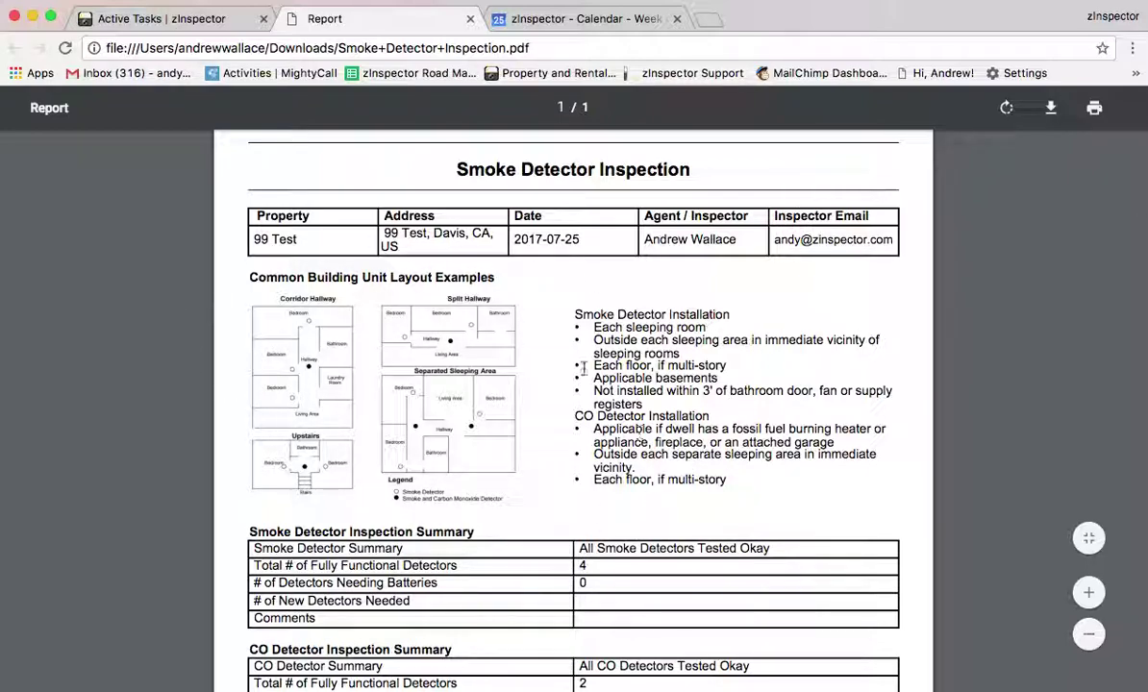
Return to the Move Out task and mark the to-do item Move Out Has Been Scheduled as complete.
click(154, 19)
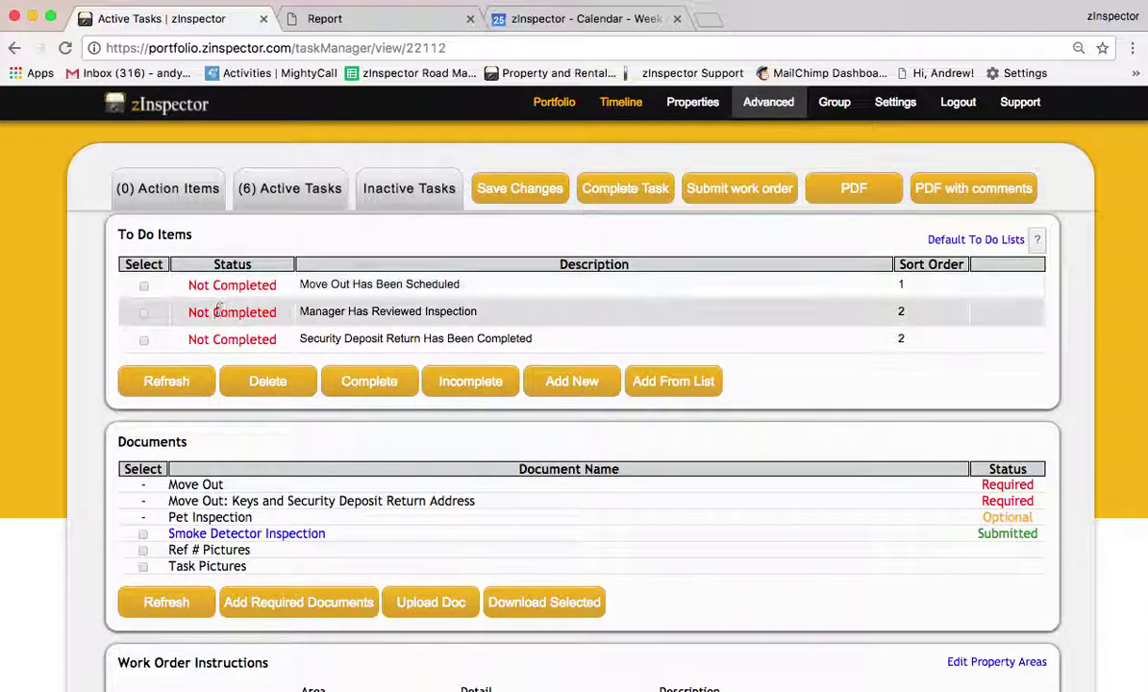
click(140, 288)
click(143, 287)
click(351, 394)
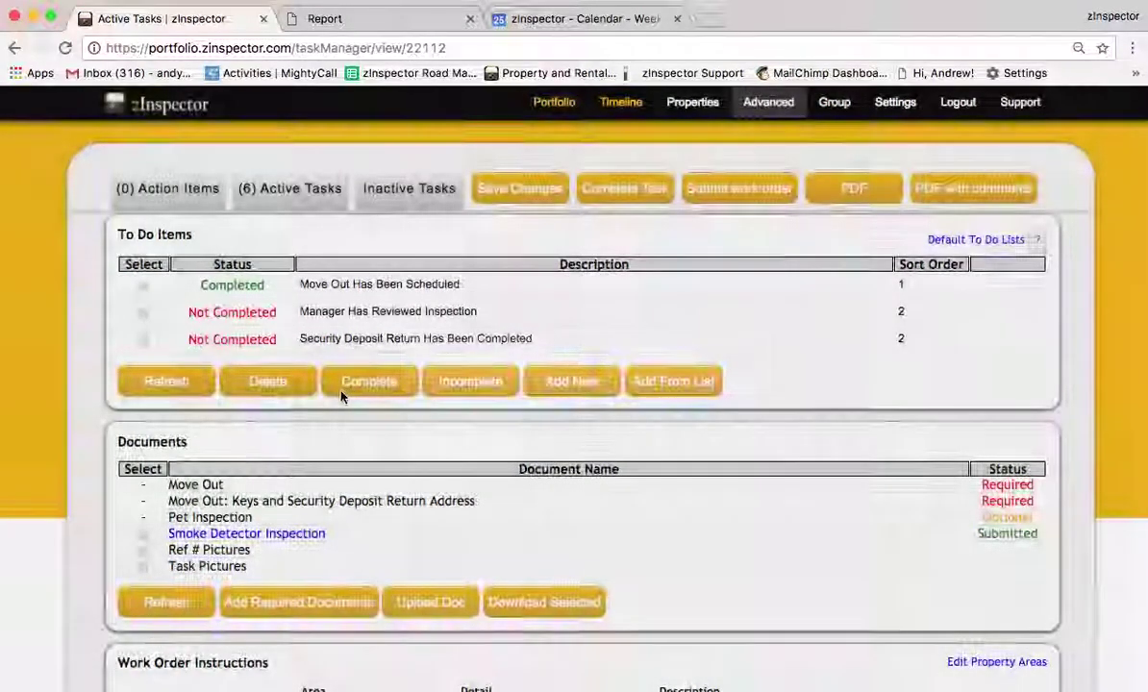
scroll(502, 425, up, 1)
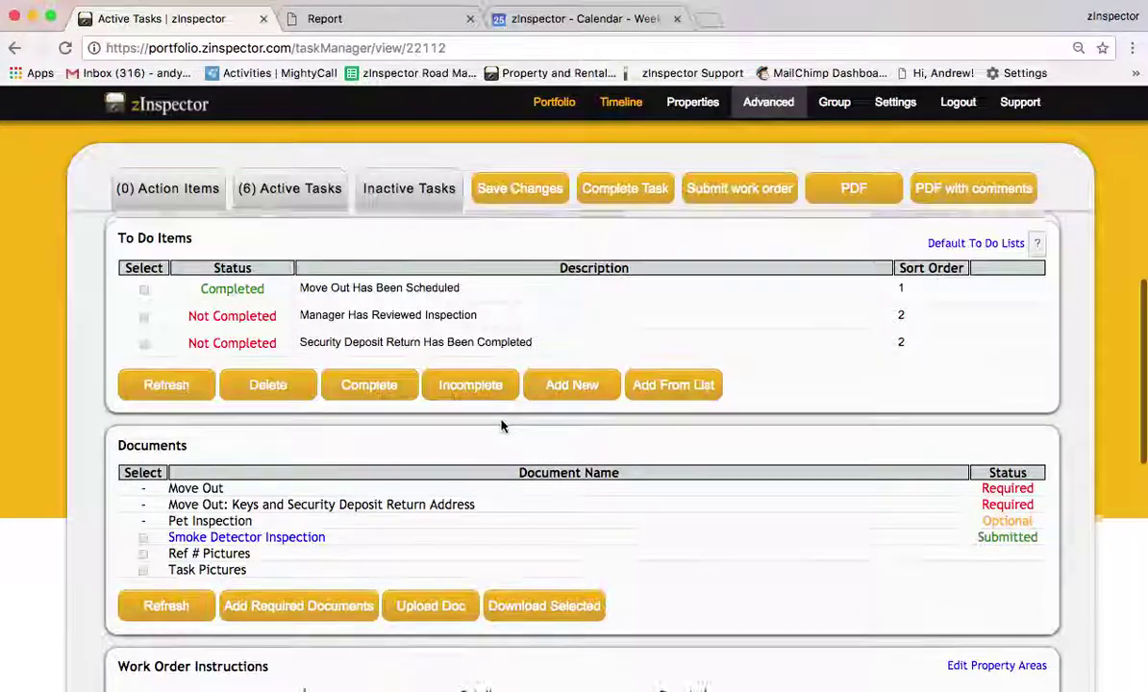